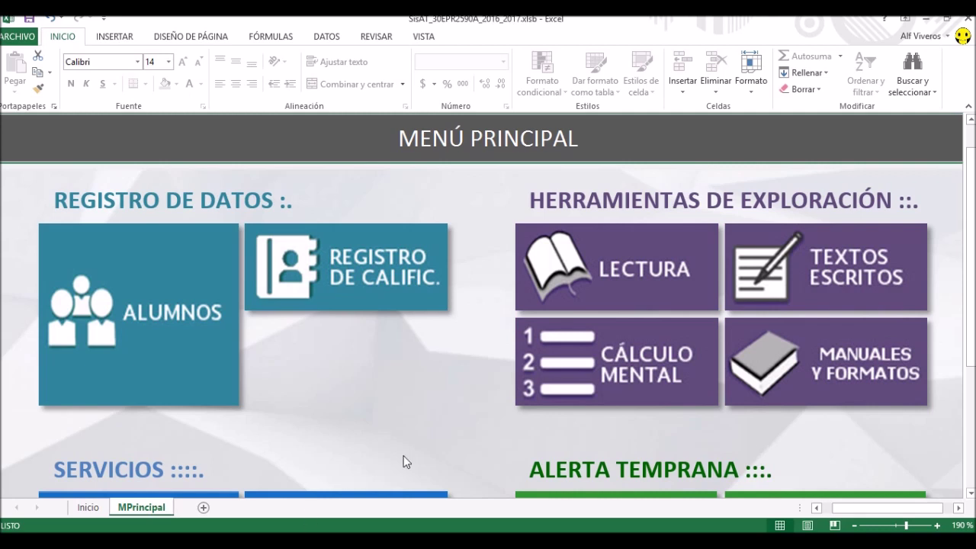
- Open the Lectura reading-exploration register from the MPrincipal menu
{"action": "left_click", "coordinate": [631, 283]}
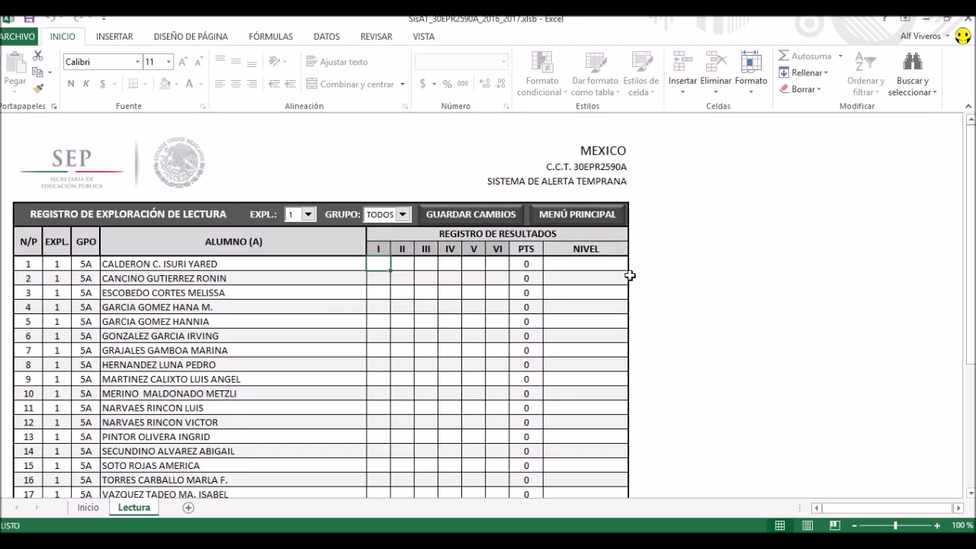
- Zoom the Lectura score table in to 150% and bring up the EXPL. exploration list
{"action": "left_click", "coordinate": [937, 526]}
{"action": "left_click", "coordinate": [938, 525]}
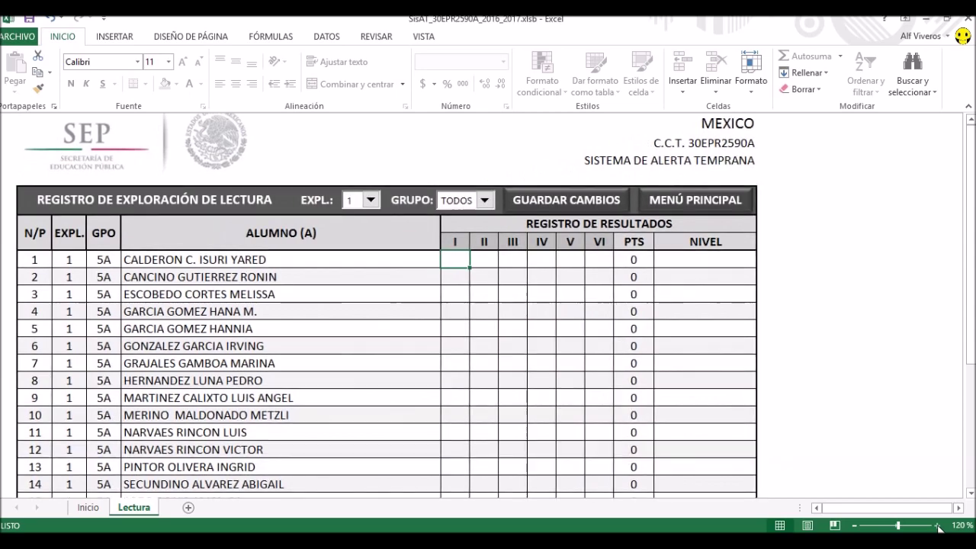
{"action": "left_click", "coordinate": [937, 525]}
{"action": "left_click", "coordinate": [937, 526]}
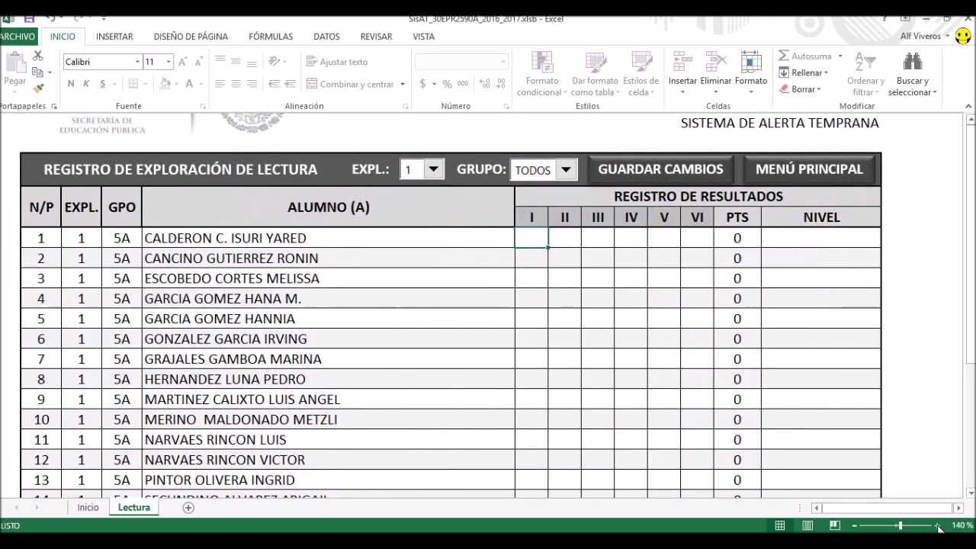
{"action": "left_click", "coordinate": [937, 526]}
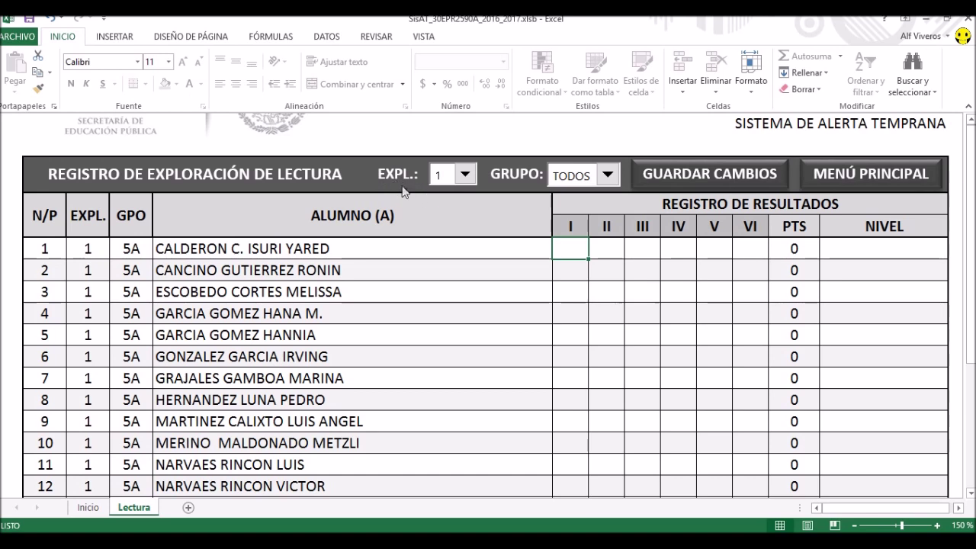
{"action": "left_click", "coordinate": [464, 175]}
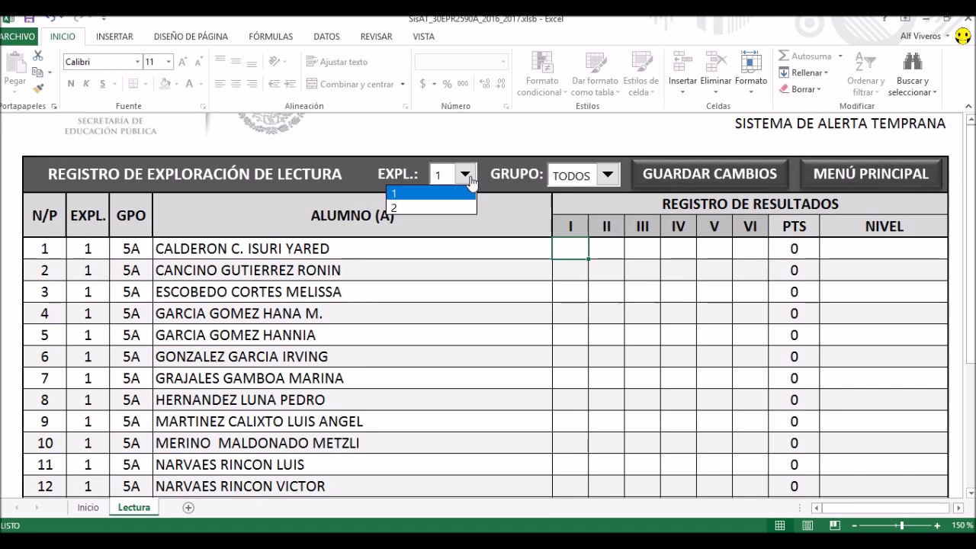
- Leave exploration 1 selected and switch to the Concentrado de Lectura preview in Chrome
{"action": "left_click", "coordinate": [465, 175]}
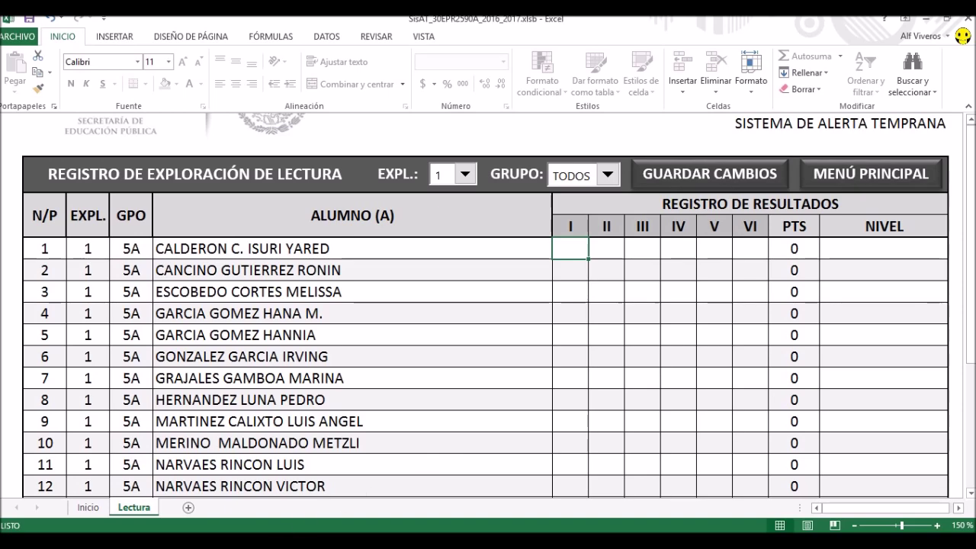
{"action": "key", "text": "alt+Tab"}
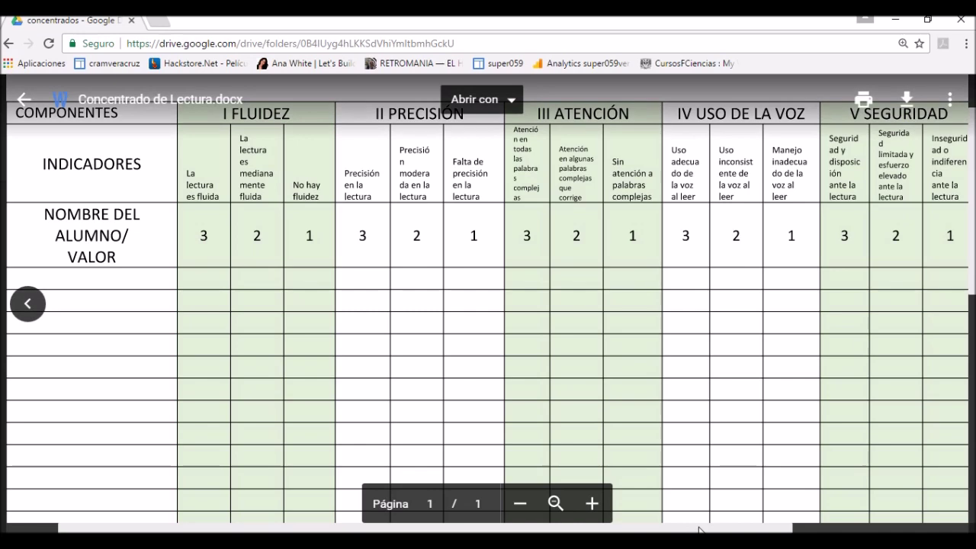
- Scroll across the Concentrado de Lectura rubric table, then go back to the SisAT Excel workbook
{"action": "left_click_drag", "start_coordinate": [708, 530], "coordinate": [863, 530]}
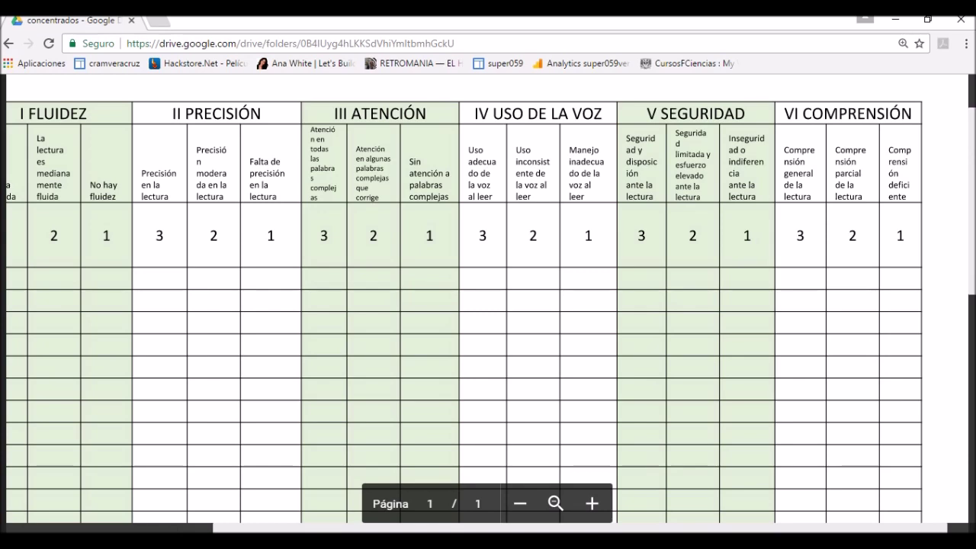
{"action": "mouse_move", "coordinate": [831, 532]}
{"action": "left_click_drag", "start_coordinate": [832, 532], "coordinate": [665, 531]}
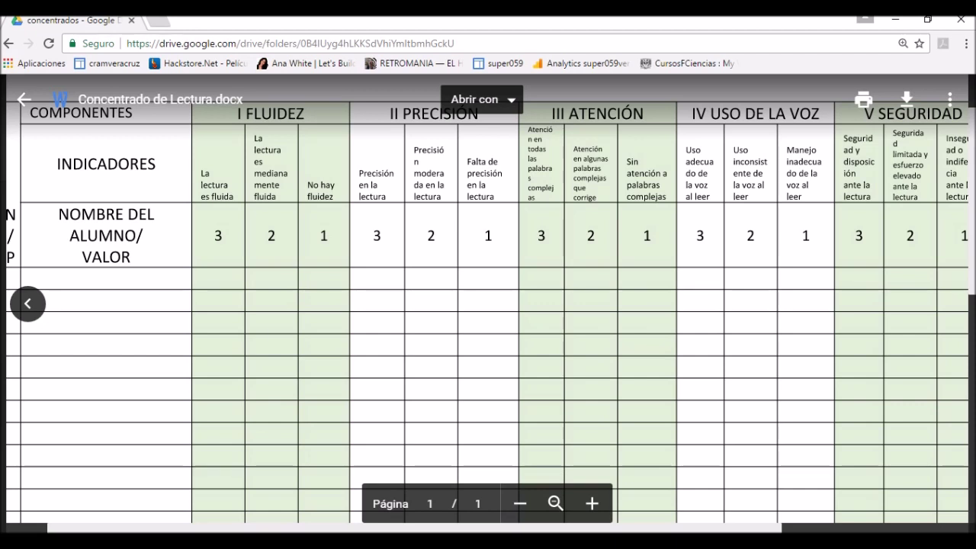
{"action": "mouse_move", "coordinate": [259, 543]}
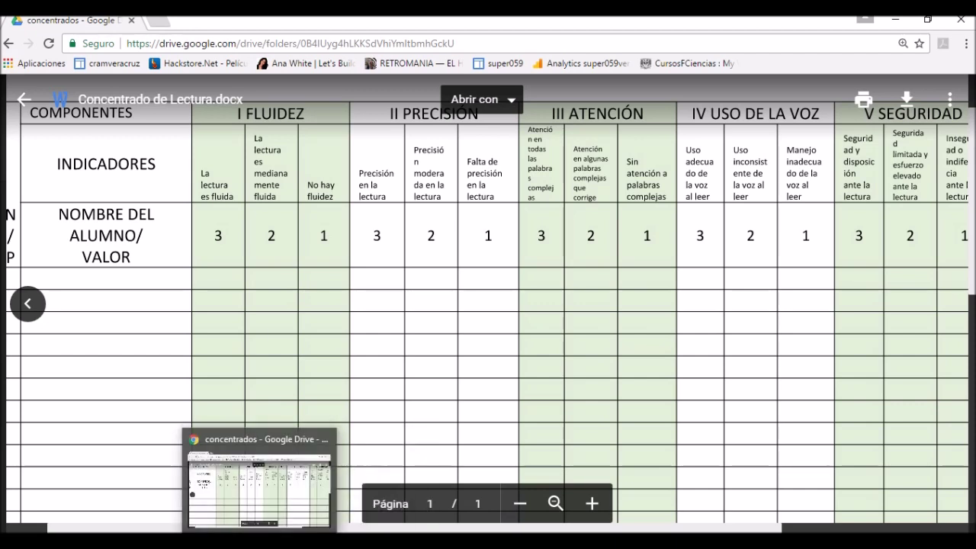
{"action": "left_click", "coordinate": [335, 543]}
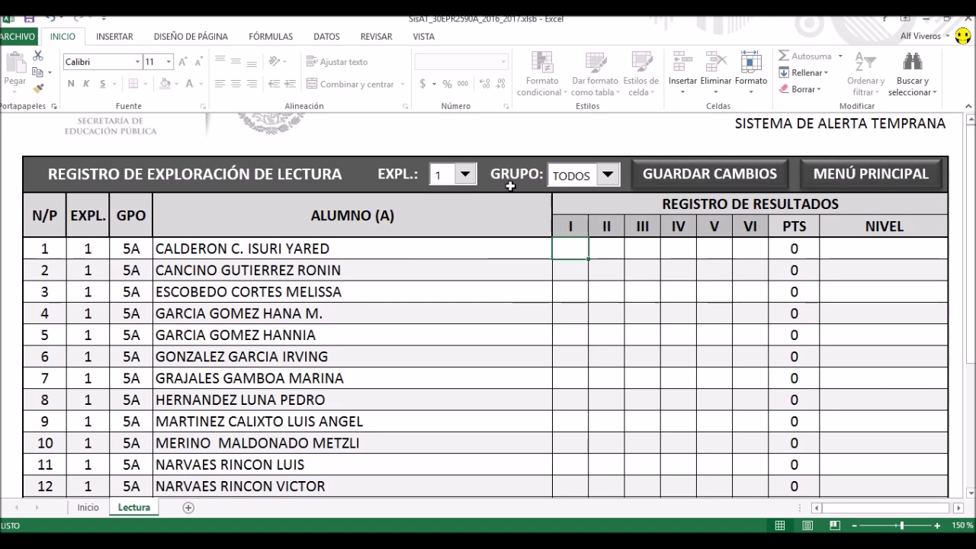
- Filter the Lectura register's GRUPO list to group 6A
{"action": "left_click", "coordinate": [607, 175]}
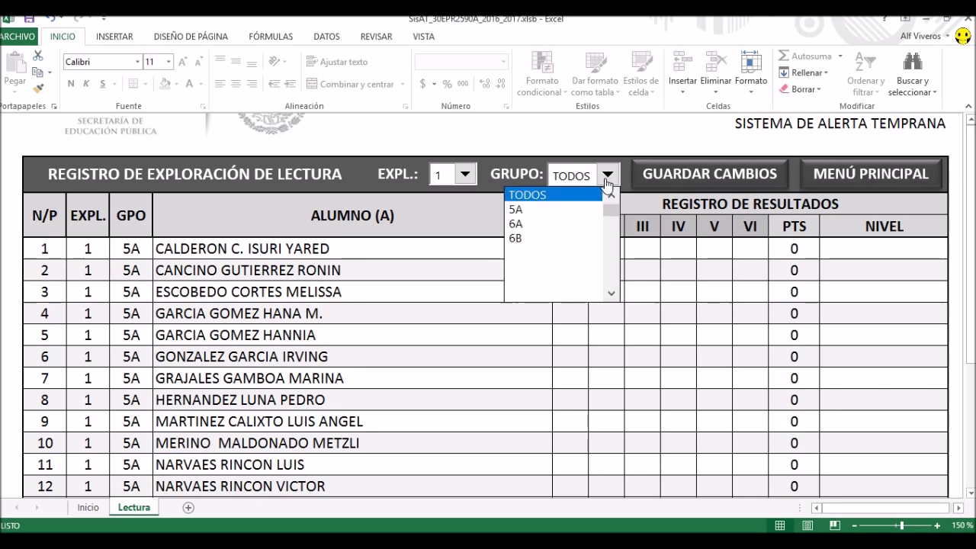
{"action": "left_click", "coordinate": [524, 225]}
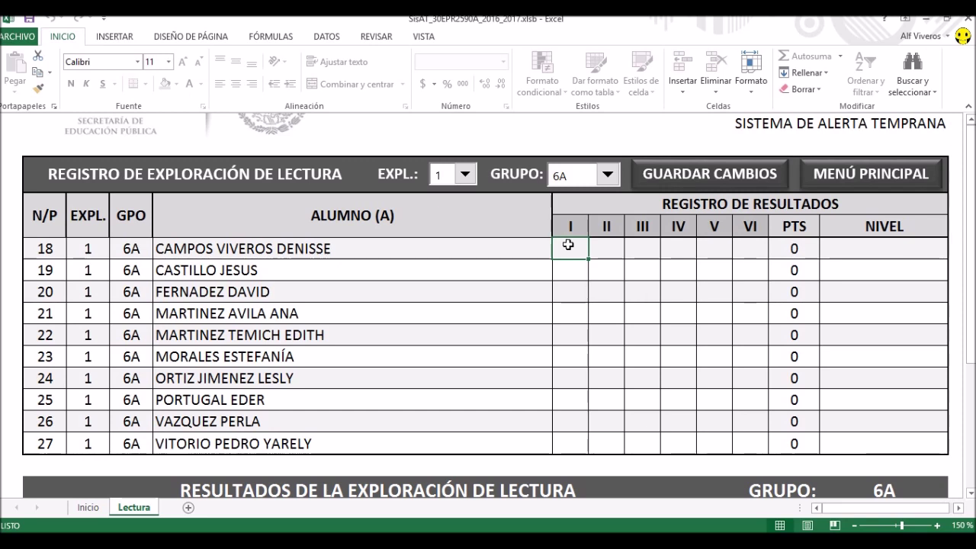
- Enter scores 1, 1, 1, 2, 2, 1 in criteria I–VI for student 18, totalling 8 (REQUIERE APOYO)
{"action": "type", "text": "1"}
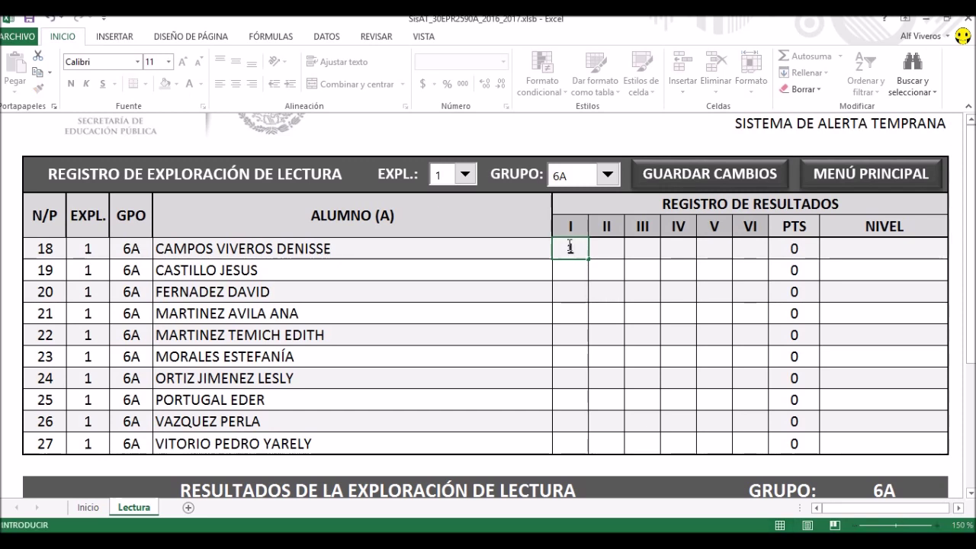
{"action": "key", "text": "Tab"}
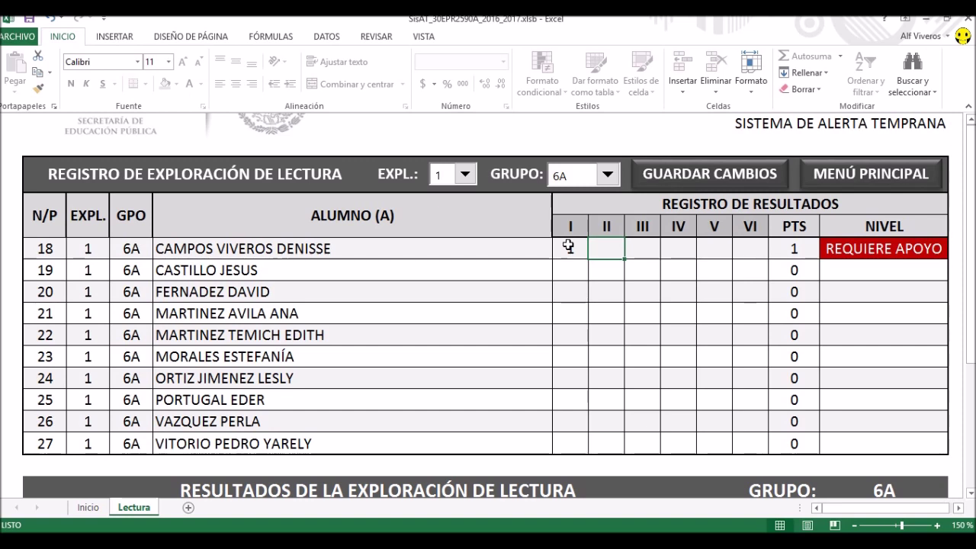
{"action": "type", "text": "1"}
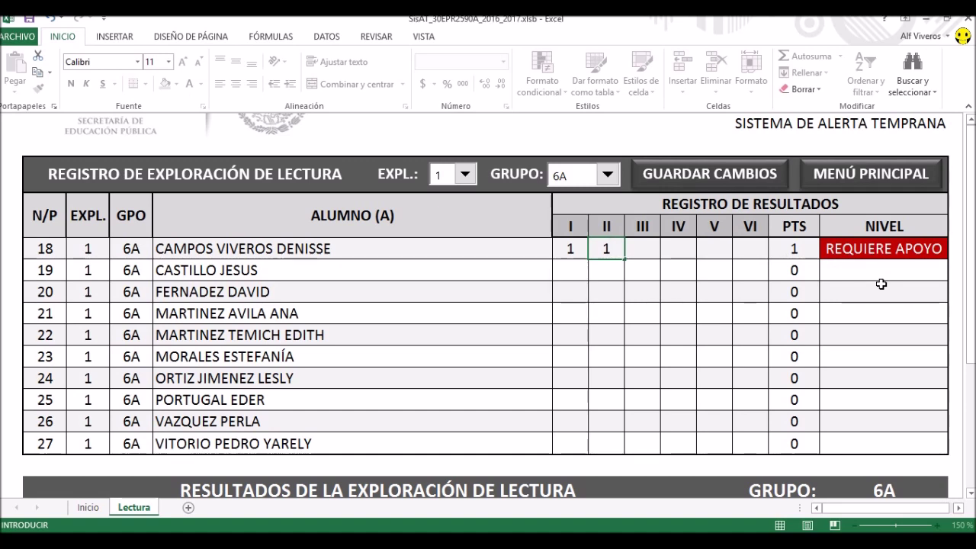
{"action": "key", "text": "Tab"}
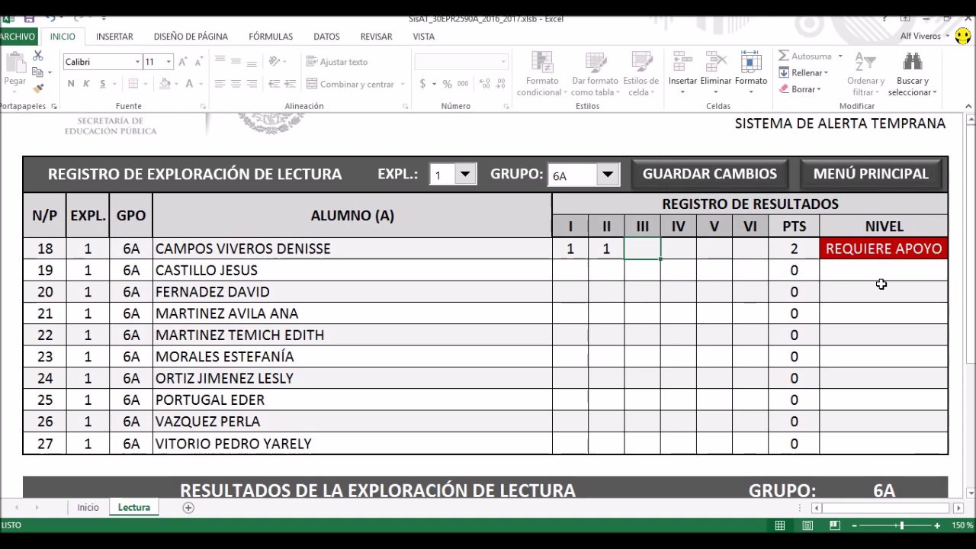
{"action": "type", "text": "1"}
{"action": "key", "text": "Tab"}
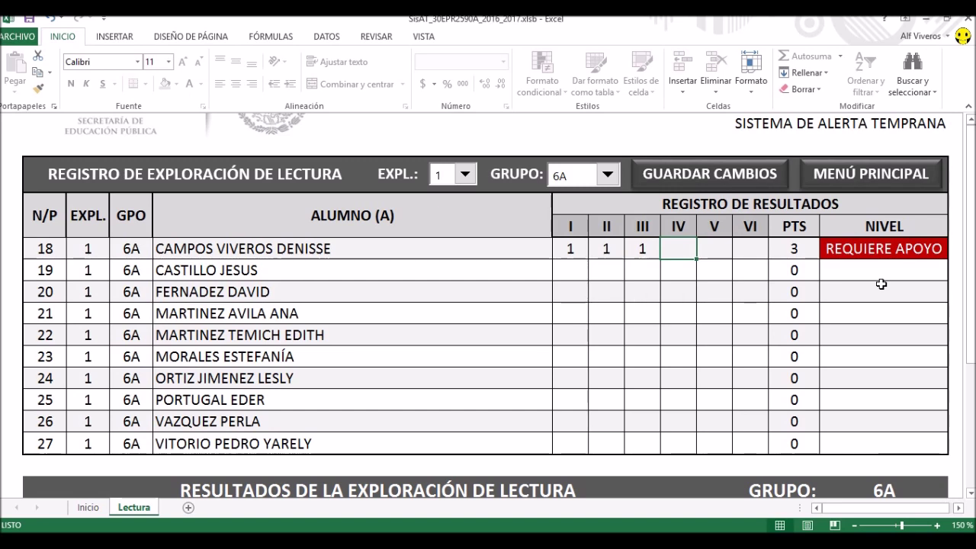
{"action": "type", "text": "2"}
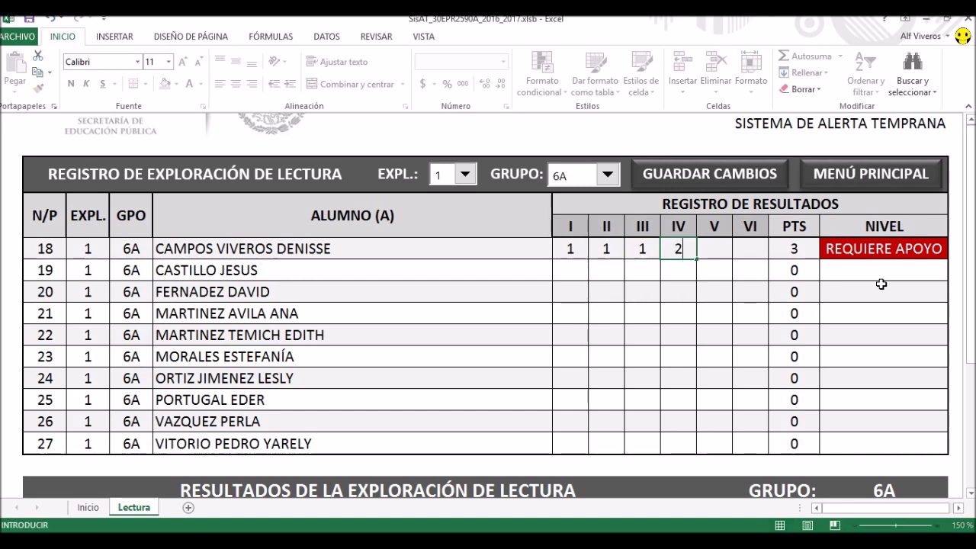
{"action": "key", "text": "Tab"}
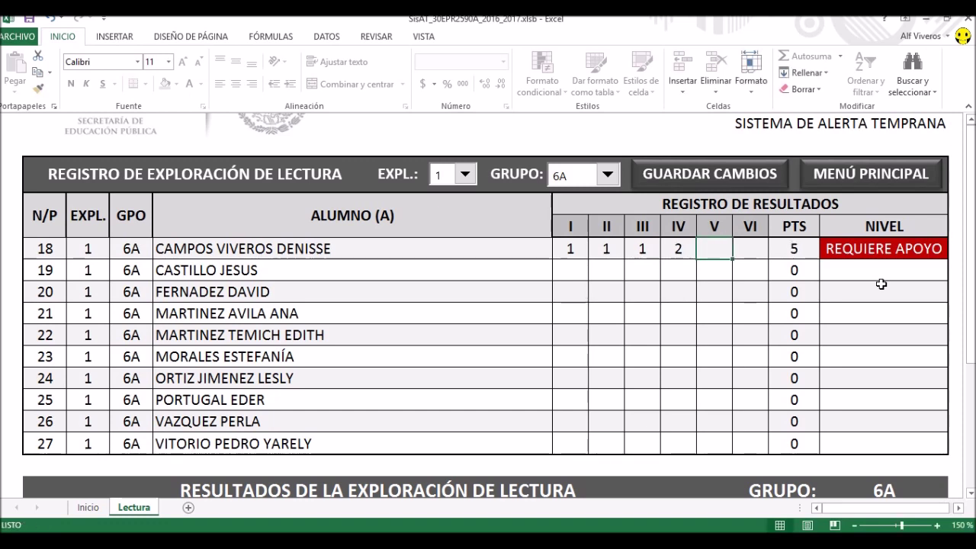
{"action": "type", "text": "2"}
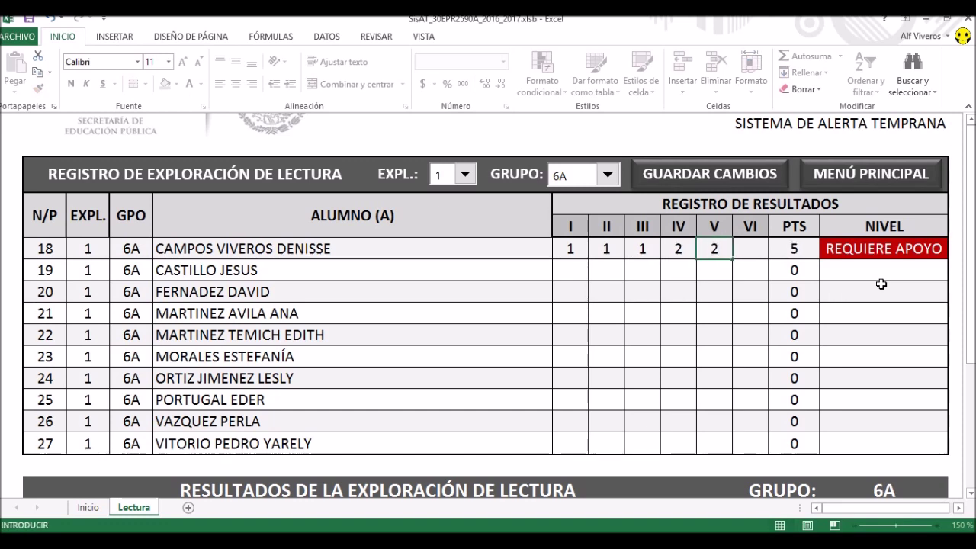
{"action": "key", "text": "Tab"}
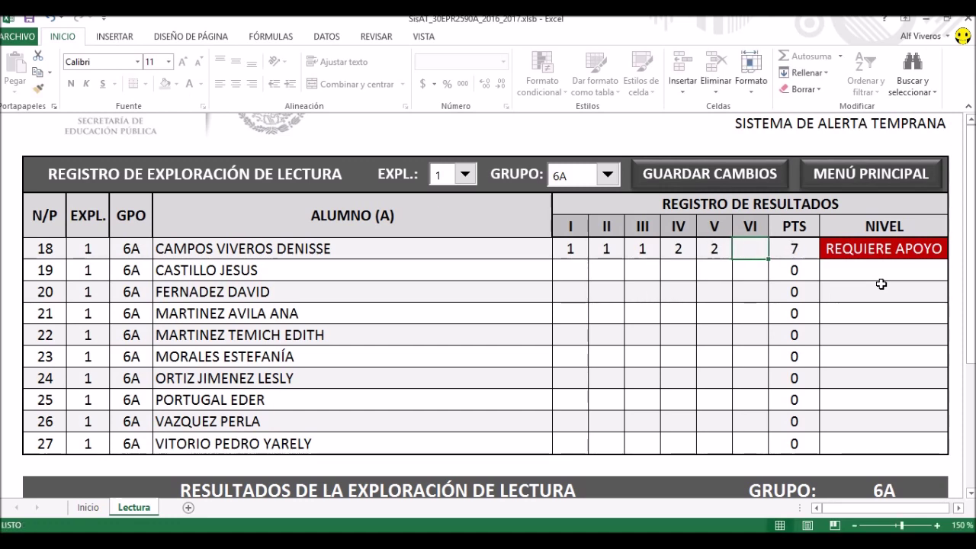
{"action": "type", "text": "1"}
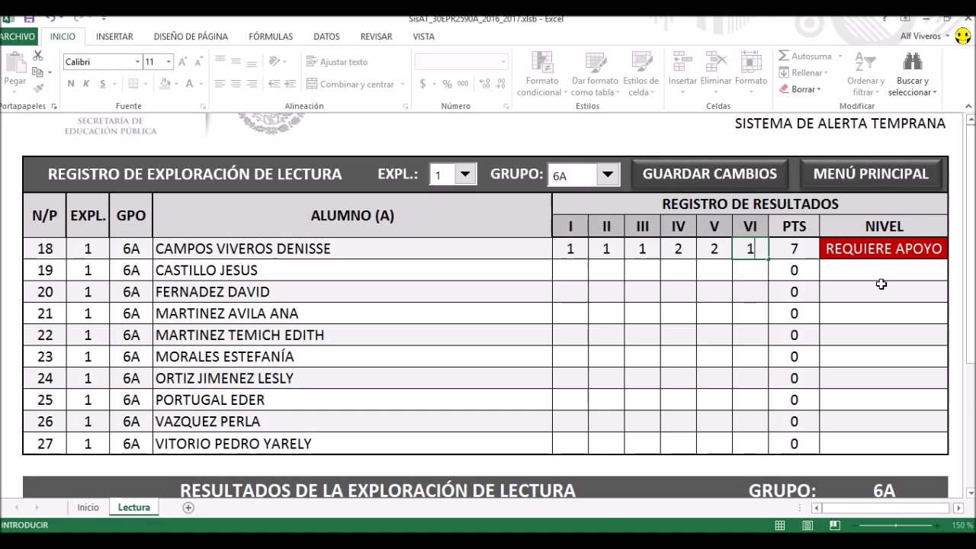
{"action": "key", "text": "Tab"}
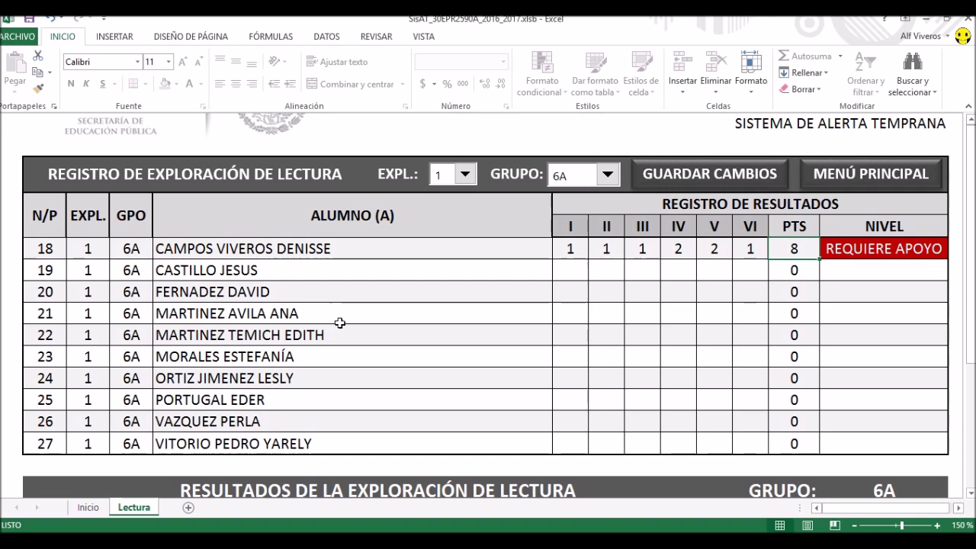
{"action": "left_click", "coordinate": [331, 361]}
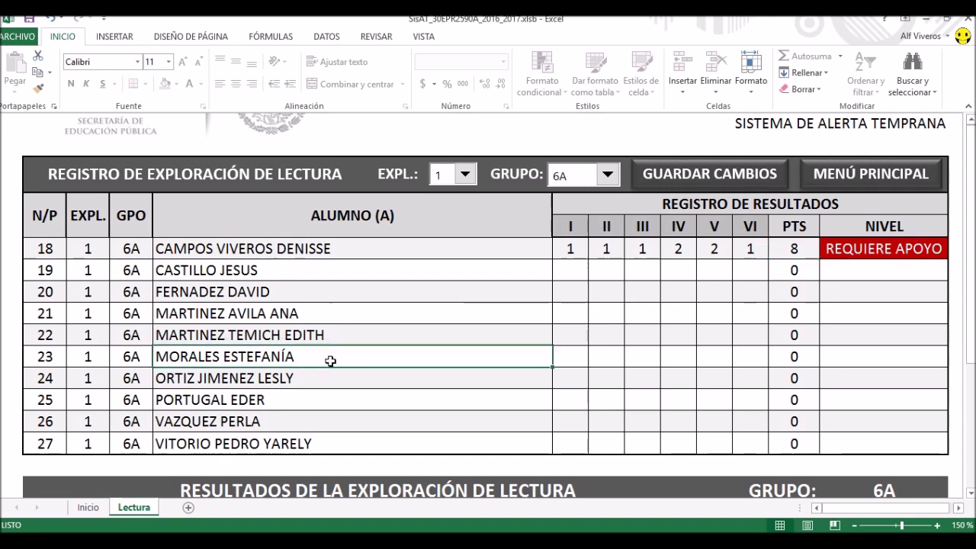
- Score student 23 with 3 in each of components I–VI, totalling 18 (NIVEL ESPERADO)
{"action": "key", "text": "Right"}
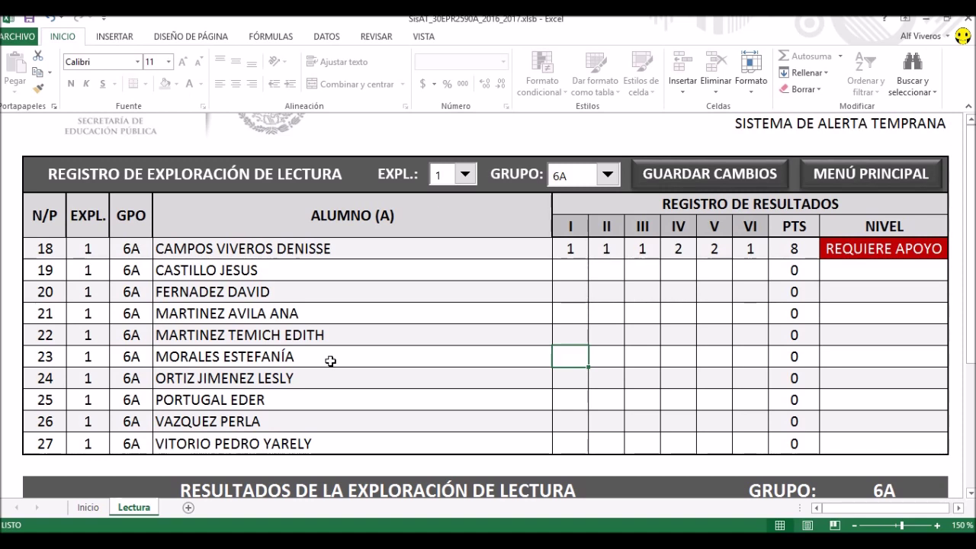
{"action": "type", "text": "3"}
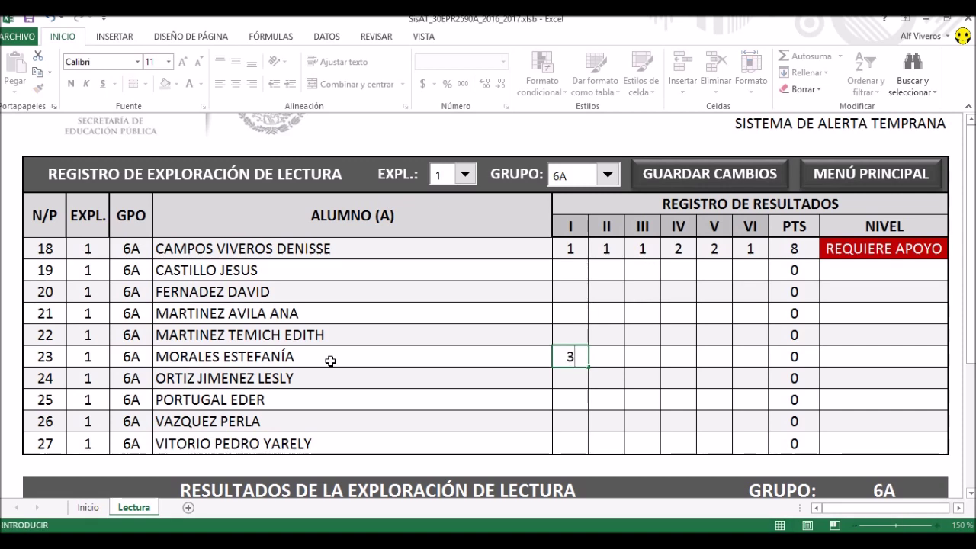
{"action": "key", "text": "Tab"}
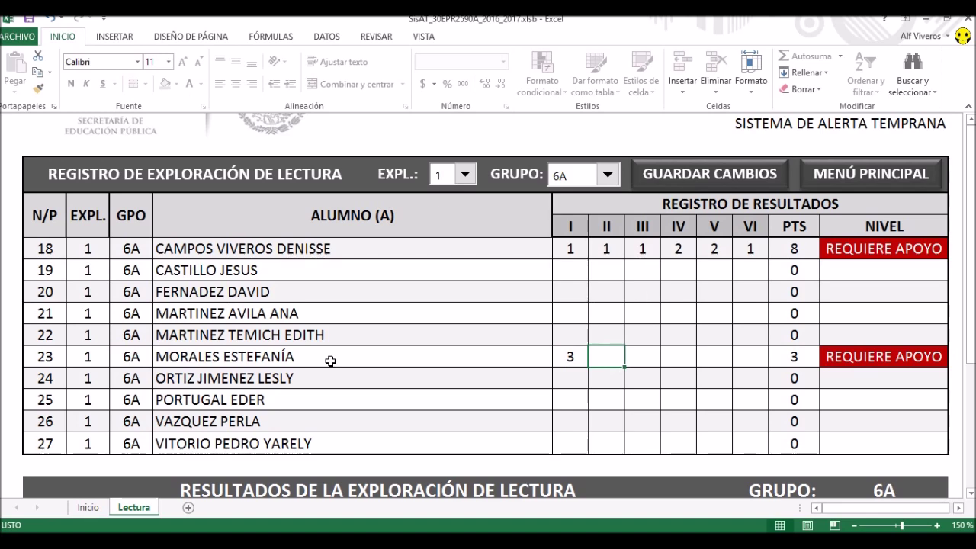
{"action": "type", "text": "3"}
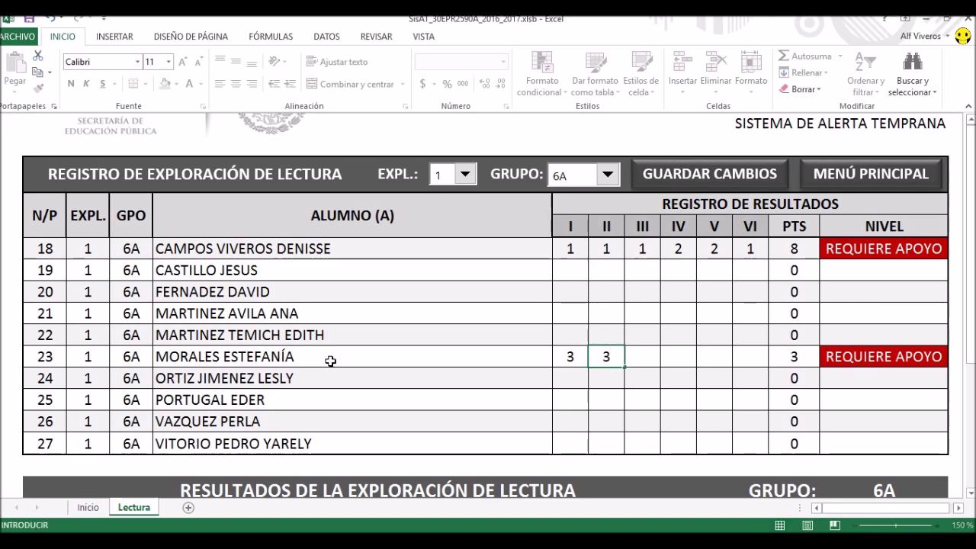
{"action": "key", "text": "Tab"}
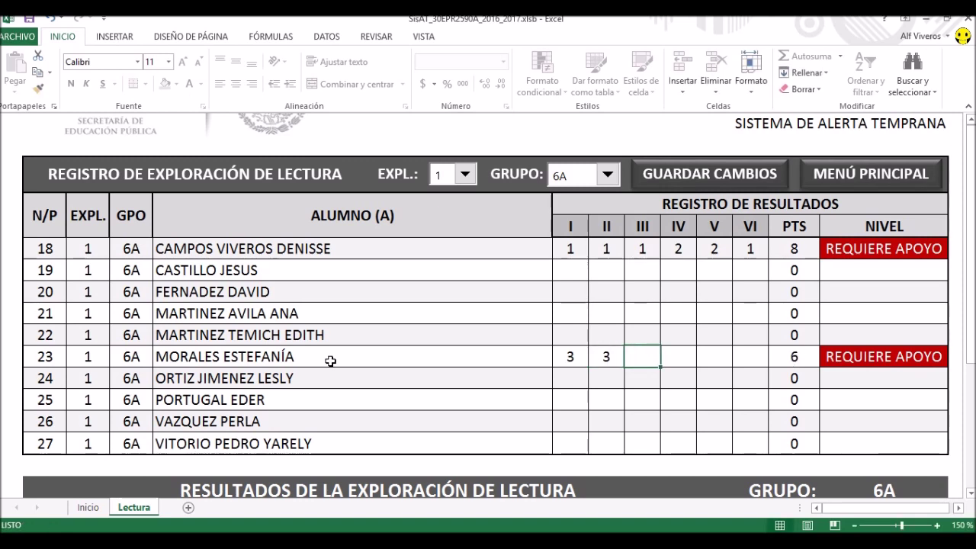
{"action": "type", "text": "3"}
{"action": "key", "text": "Tab"}
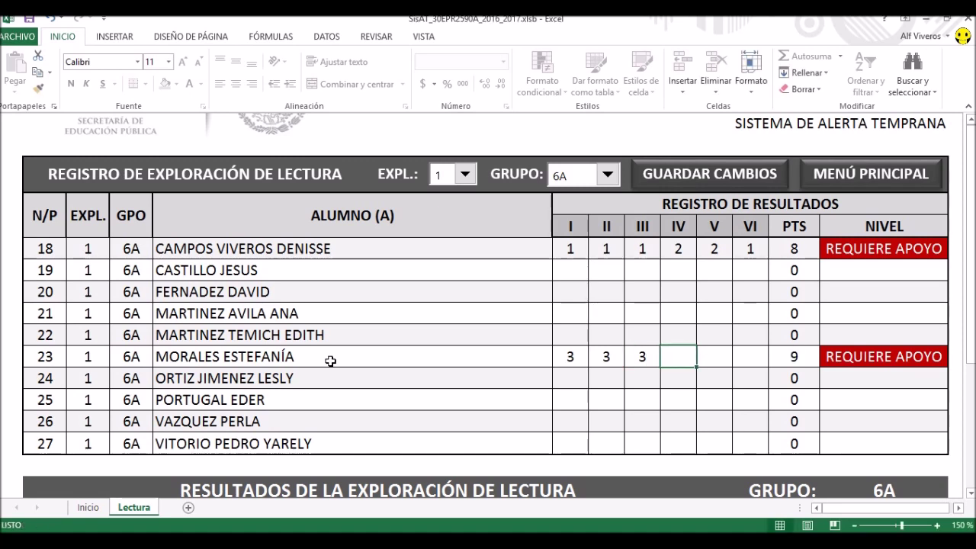
{"action": "type", "text": "3"}
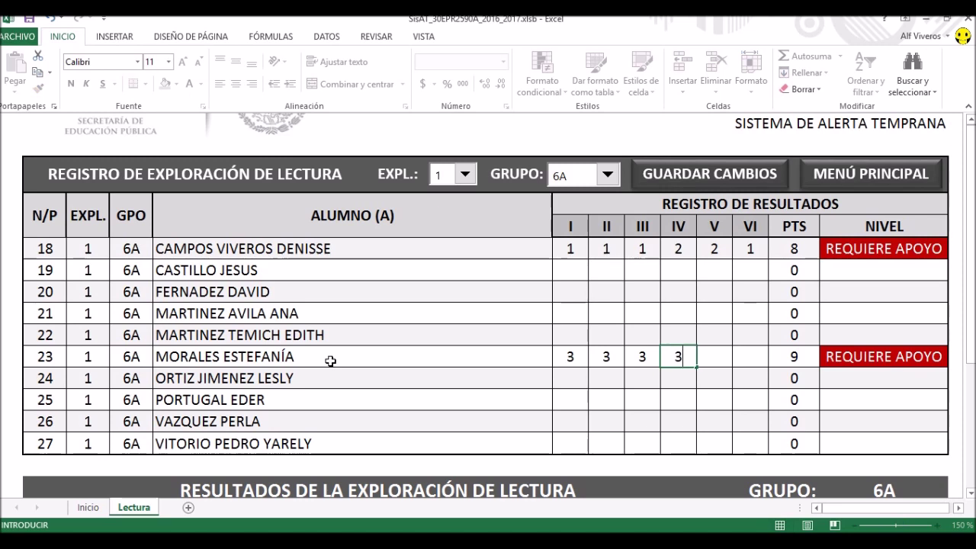
{"action": "key", "text": "Tab"}
{"action": "type", "text": "3"}
{"action": "key", "text": "Tab"}
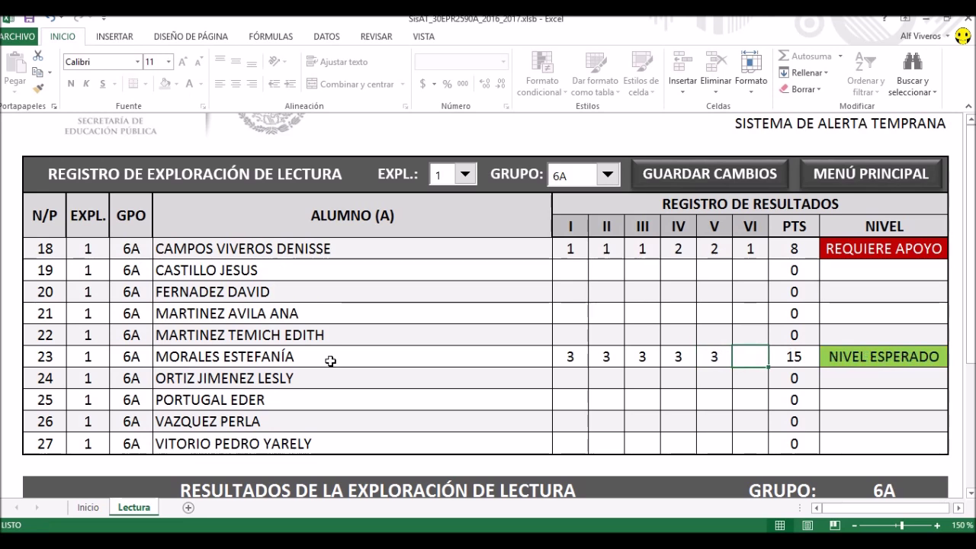
{"action": "type", "text": "3"}
{"action": "key", "text": "Tab"}
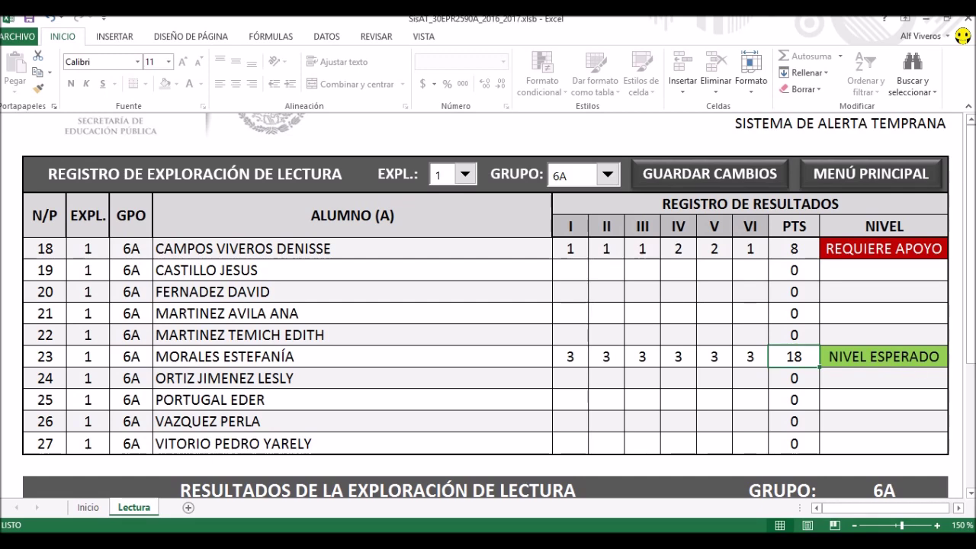
- Score student 22 with 2 in each of components I–VI, totalling 12 (EN DESARROLLO)
{"action": "scroll", "coordinate": [342, 295], "scroll_direction": "down", "scroll_amount": 1}
{"action": "left_click", "coordinate": [572, 291]}
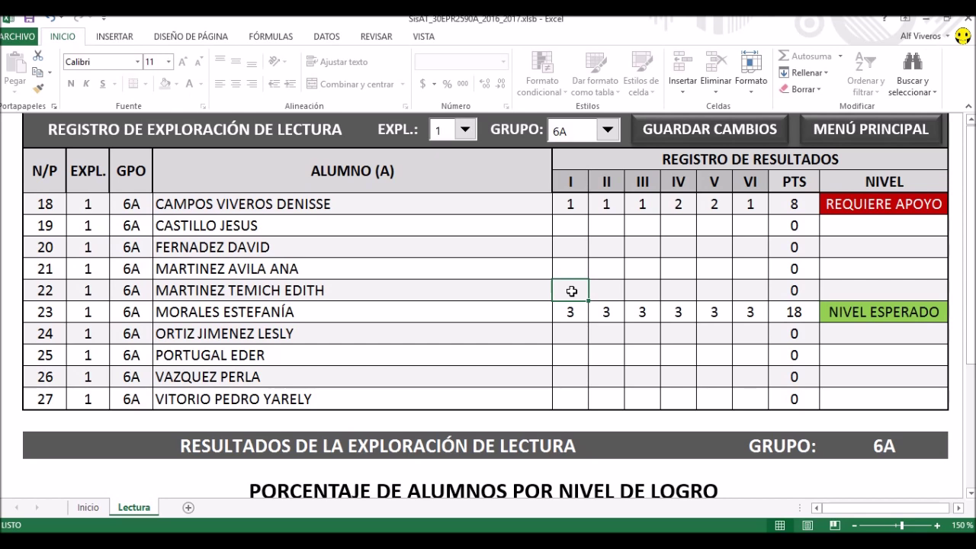
{"action": "type", "text": "2"}
{"action": "key", "text": "Tab"}
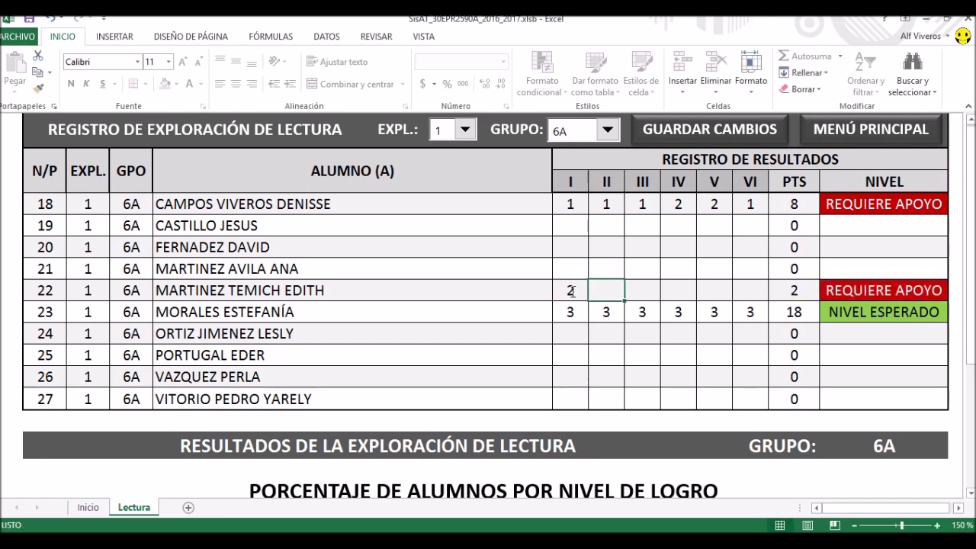
{"action": "type", "text": "2"}
{"action": "key", "text": "Tab"}
{"action": "type", "text": "2"}
{"action": "key", "text": "Tab"}
{"action": "type", "text": "2"}
{"action": "key", "text": "Tab"}
{"action": "type", "text": "2"}
{"action": "key", "text": "Tab"}
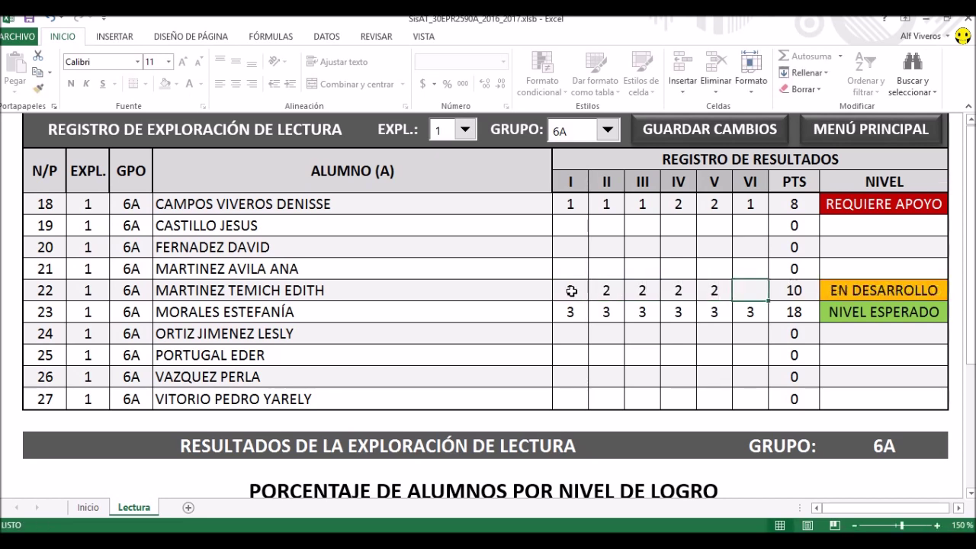
{"action": "type", "text": "2"}
{"action": "key", "text": "Tab"}
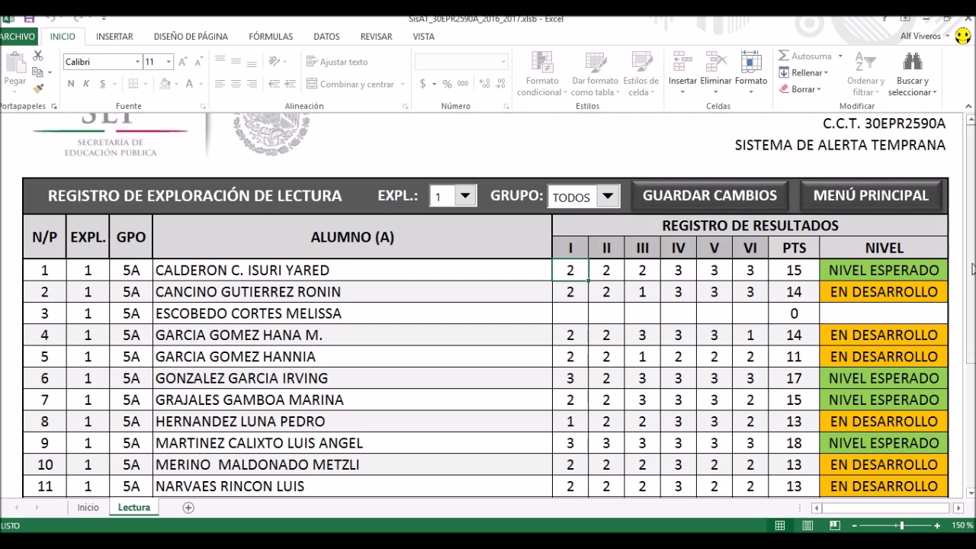
- Scroll through the all-groups student list and drag the scrollbar back toward the top
{"action": "scroll", "coordinate": [974, 267], "scroll_direction": "up", "scroll_amount": 1}
{"action": "left_click", "coordinate": [971, 493]}
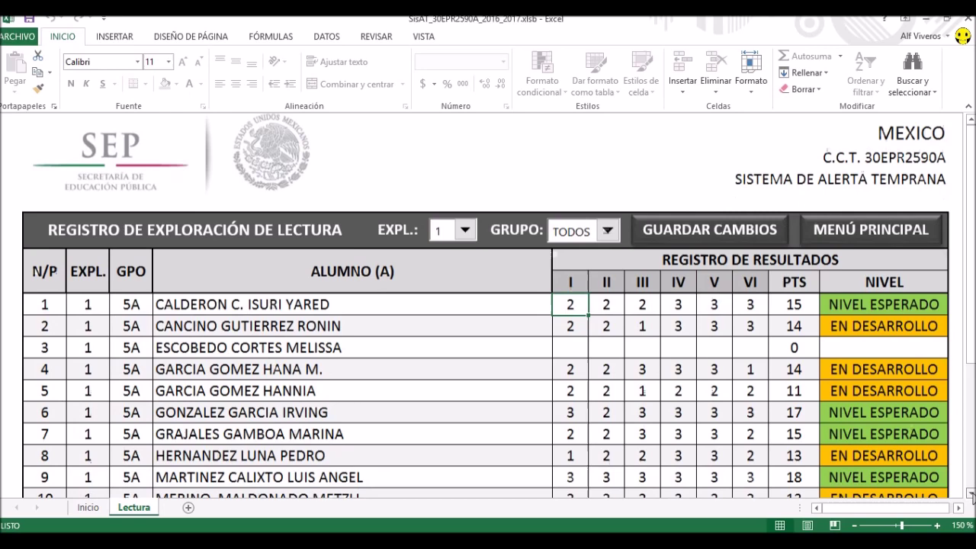
{"action": "left_click", "coordinate": [971, 492]}
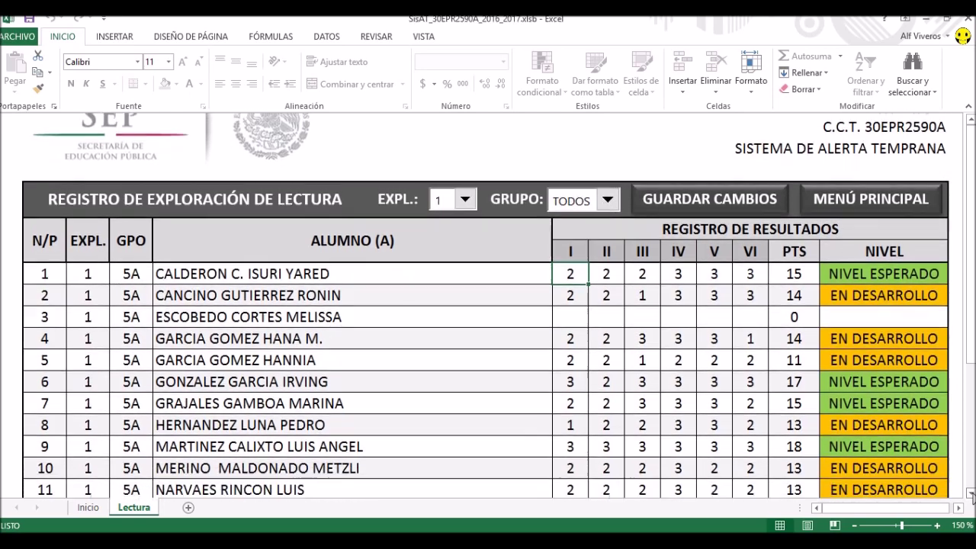
{"action": "left_click", "coordinate": [971, 493]}
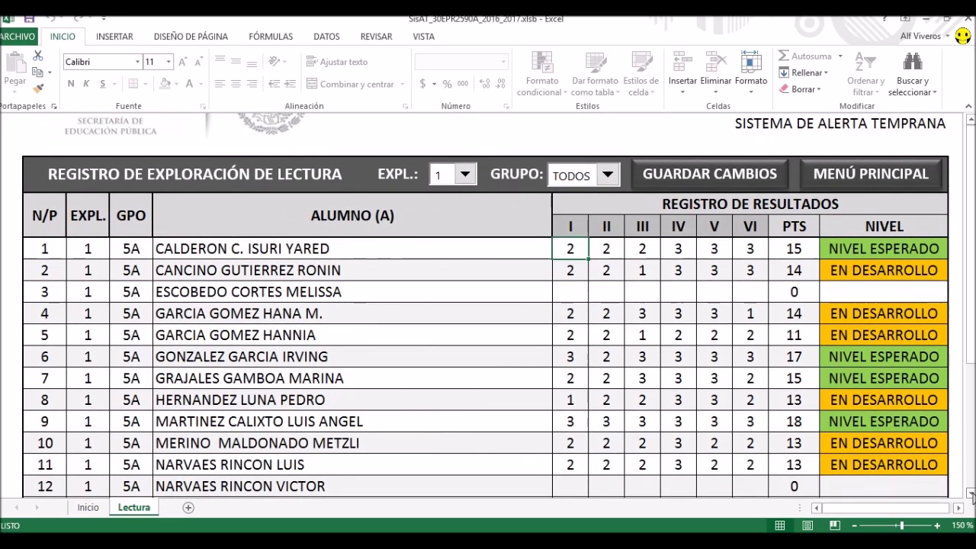
{"action": "left_click", "coordinate": [971, 493]}
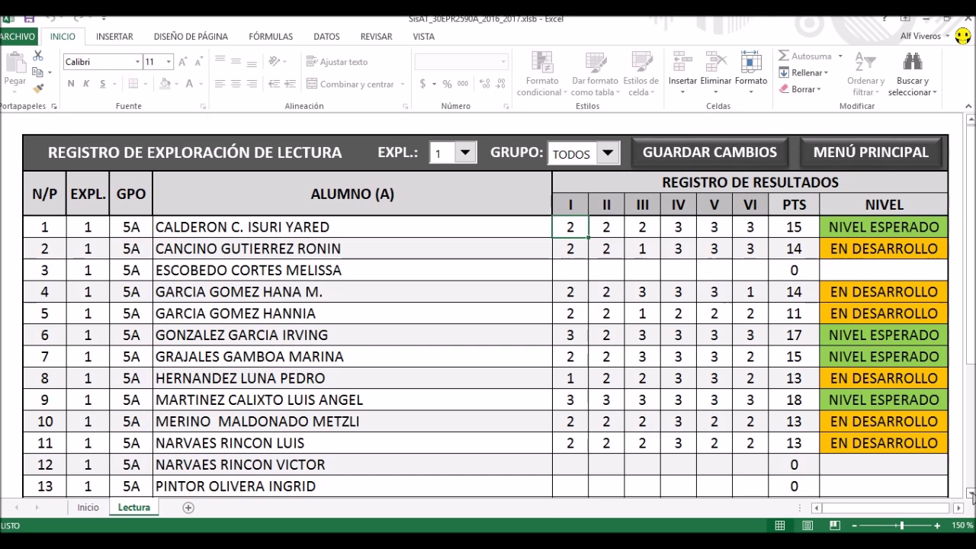
{"action": "scroll", "coordinate": [486, 305], "scroll_direction": "down", "scroll_amount": 1}
{"action": "scroll", "coordinate": [971, 494], "scroll_direction": "down", "scroll_amount": 1}
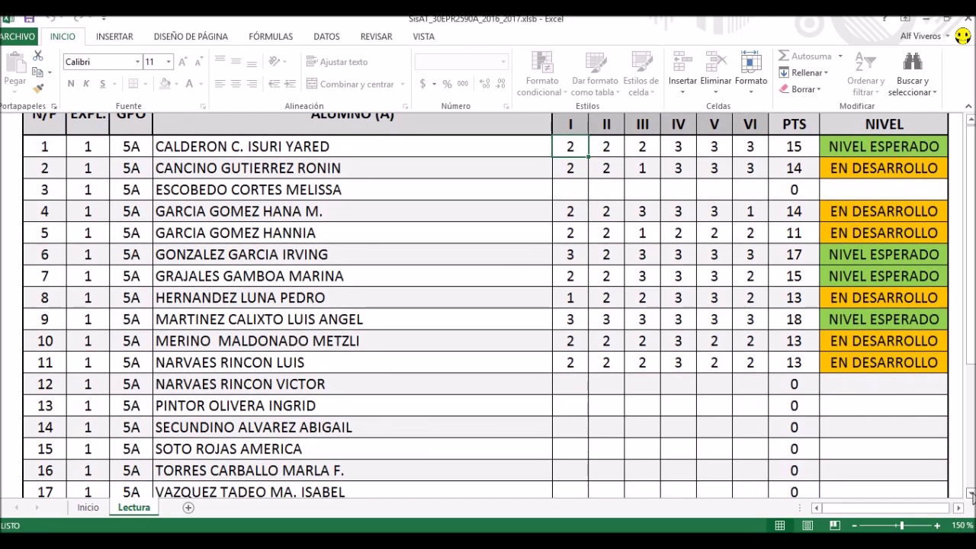
{"action": "scroll", "coordinate": [971, 494], "scroll_direction": "down", "scroll_amount": 3}
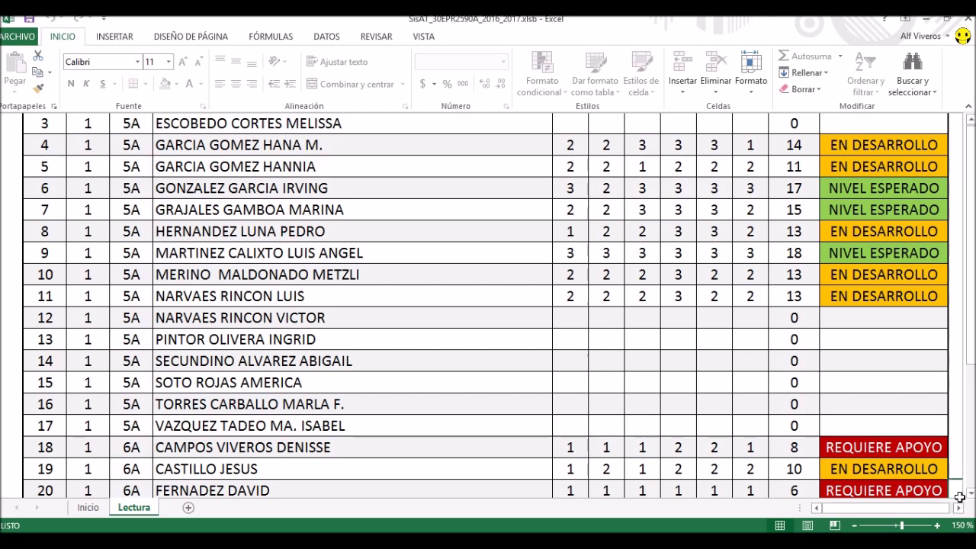
{"action": "left_click", "coordinate": [971, 494]}
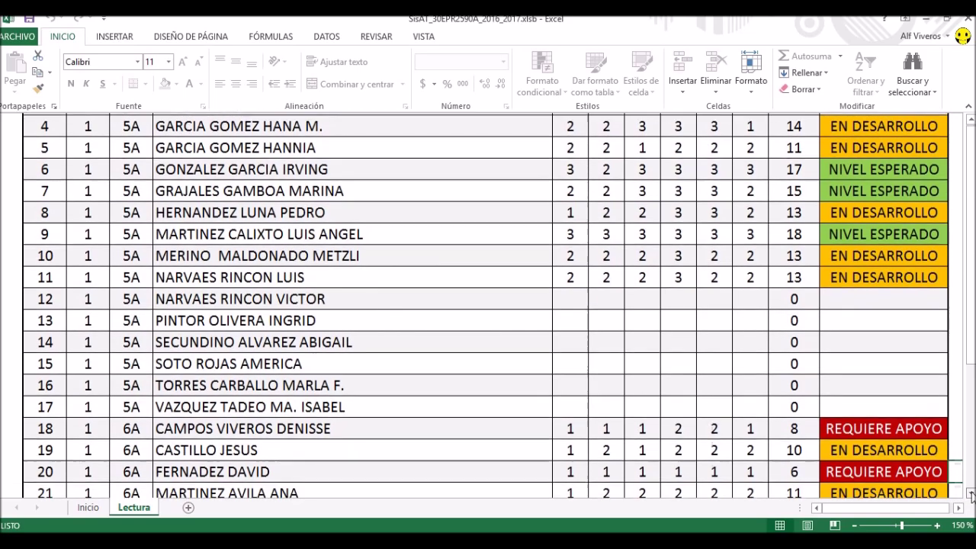
{"action": "left_click", "coordinate": [971, 495]}
{"action": "left_click", "coordinate": [971, 494]}
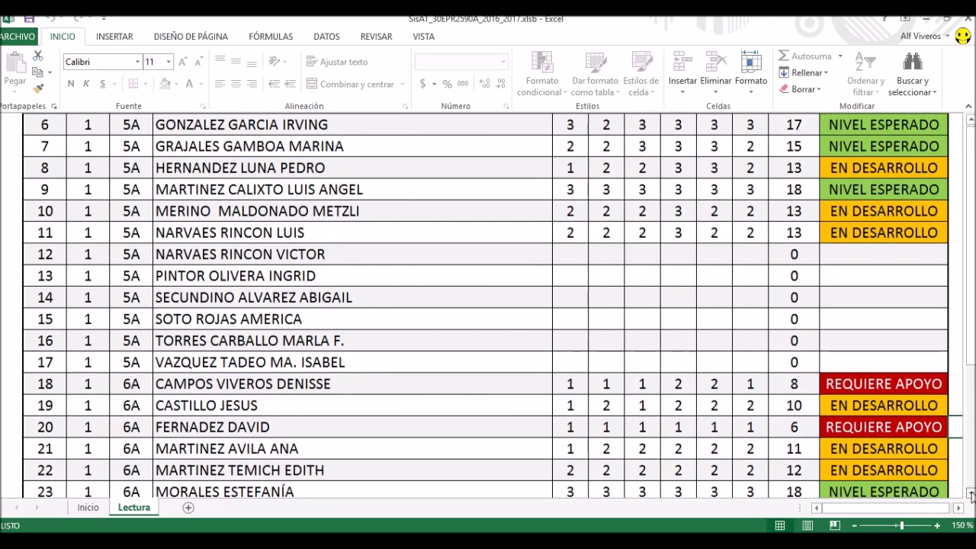
{"action": "left_click", "coordinate": [971, 494]}
{"action": "left_click", "coordinate": [970, 494]}
{"action": "left_click", "coordinate": [971, 495]}
{"action": "left_click", "coordinate": [971, 495]}
{"action": "left_click", "coordinate": [971, 494]}
{"action": "left_click", "coordinate": [971, 494]}
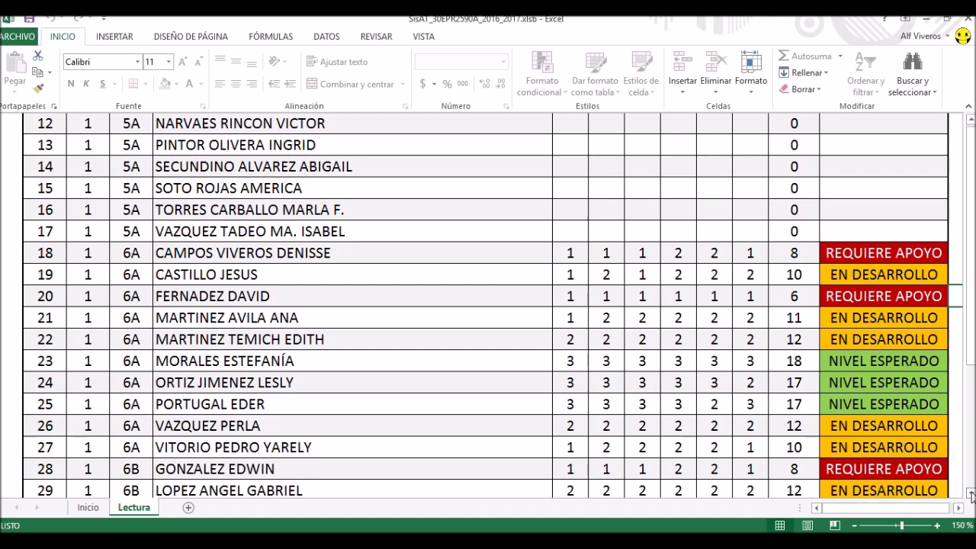
{"action": "left_click_drag", "start_coordinate": [973, 358], "coordinate": [973, 347]}
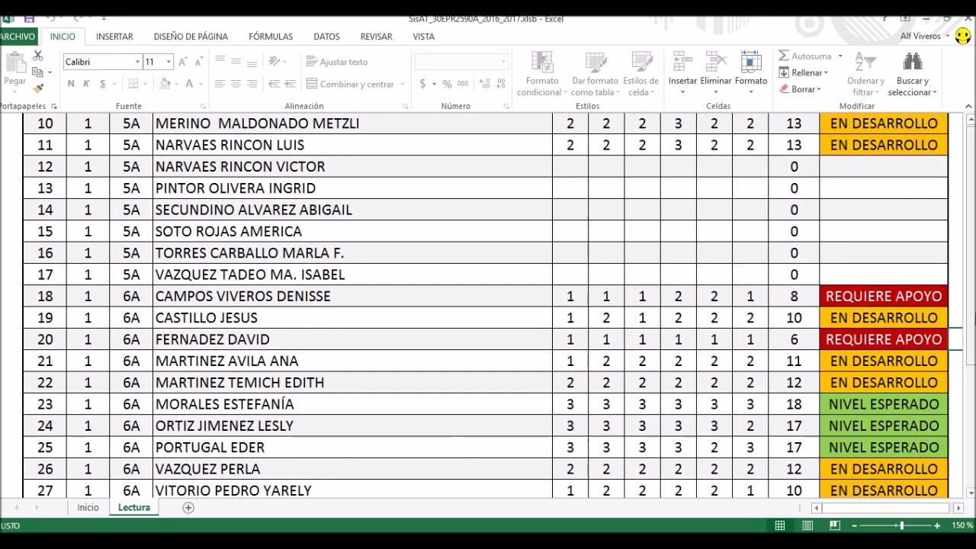
{"action": "left_click_drag", "start_coordinate": [973, 320], "coordinate": [973, 303]}
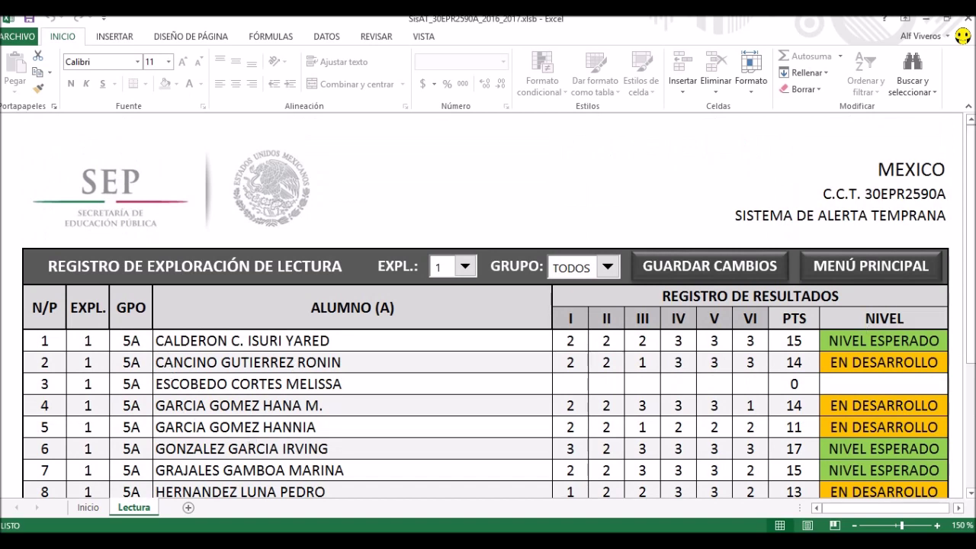
{"action": "mouse_move", "coordinate": [293, 542]}
{"action": "left_click", "coordinate": [294, 488]}
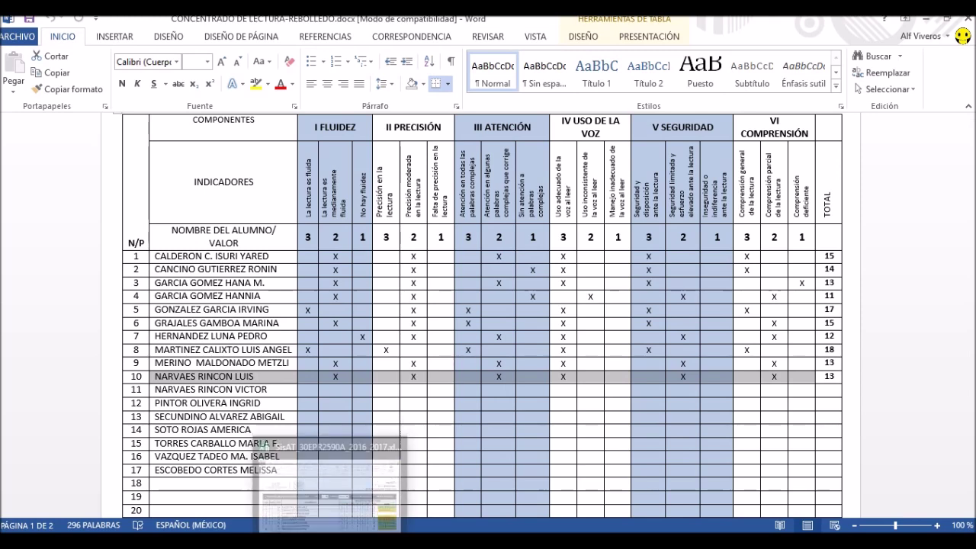
{"action": "key", "text": "alt+Tab"}
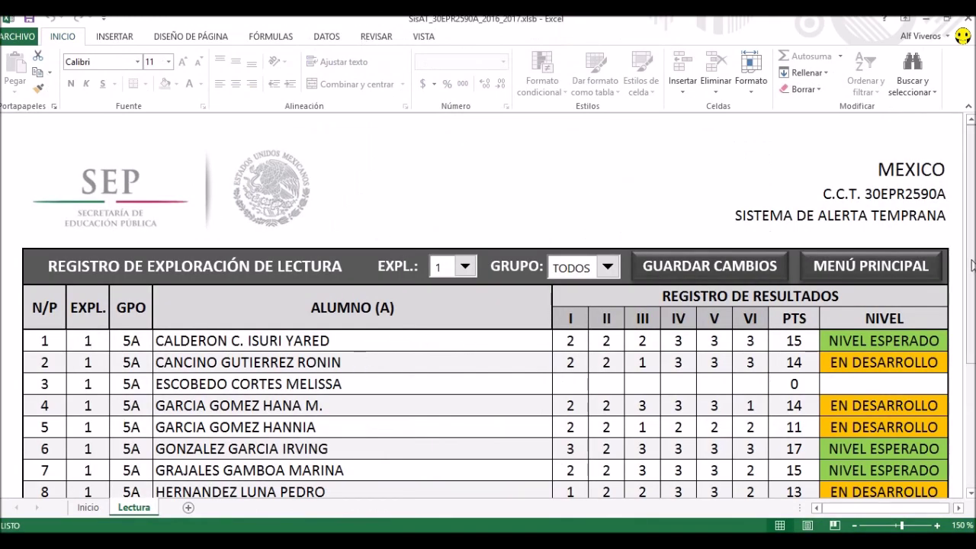
- Scroll down to the PORCENTAJE DE ALUMNOS POR NIVEL DE LOGRO chart (16.7%, 54.2%, 29.2%)
{"action": "left_click", "coordinate": [971, 494]}
{"action": "left_click", "coordinate": [971, 495]}
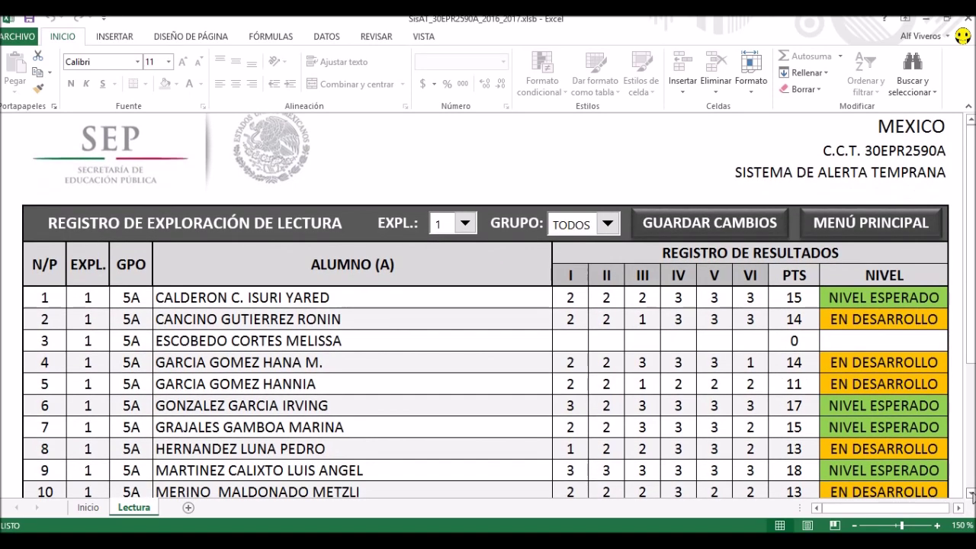
{"action": "left_click", "coordinate": [971, 494]}
{"action": "left_click", "coordinate": [971, 494]}
{"action": "left_click", "coordinate": [971, 495]}
{"action": "left_click", "coordinate": [971, 494]}
{"action": "left_click", "coordinate": [970, 494]}
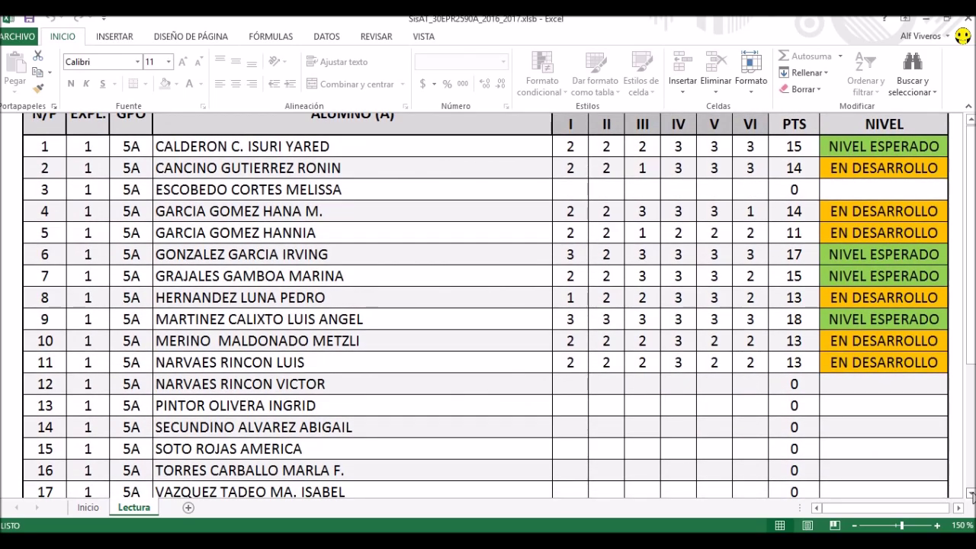
{"action": "left_click", "coordinate": [971, 495]}
{"action": "left_click", "coordinate": [971, 494]}
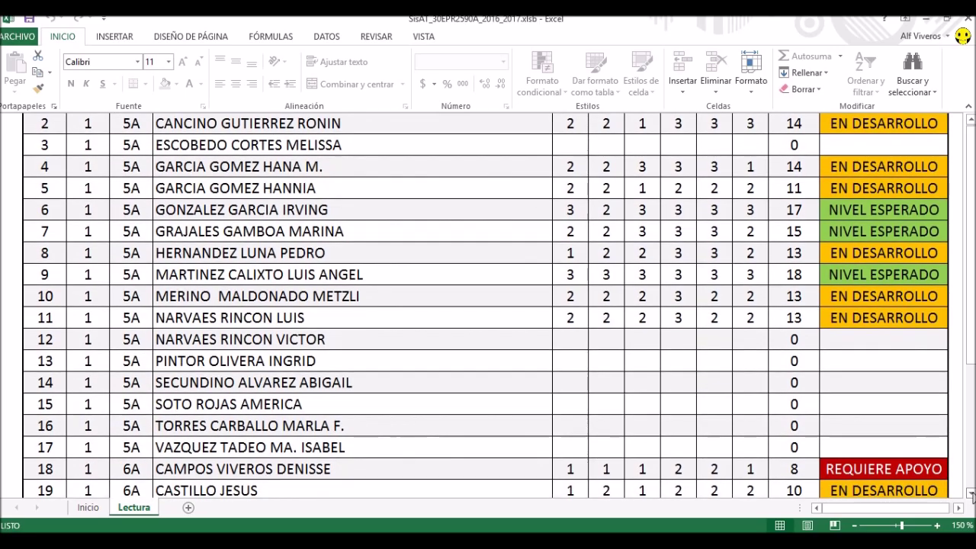
{"action": "left_click", "coordinate": [971, 495]}
{"action": "left_click", "coordinate": [971, 494]}
{"action": "left_click", "coordinate": [970, 494]}
{"action": "left_click", "coordinate": [971, 494]}
{"action": "left_click", "coordinate": [971, 495]}
{"action": "left_click", "coordinate": [971, 495]}
{"action": "left_click", "coordinate": [971, 495]}
{"action": "left_click", "coordinate": [971, 494]}
{"action": "left_click", "coordinate": [971, 494]}
{"action": "left_click", "coordinate": [971, 494]}
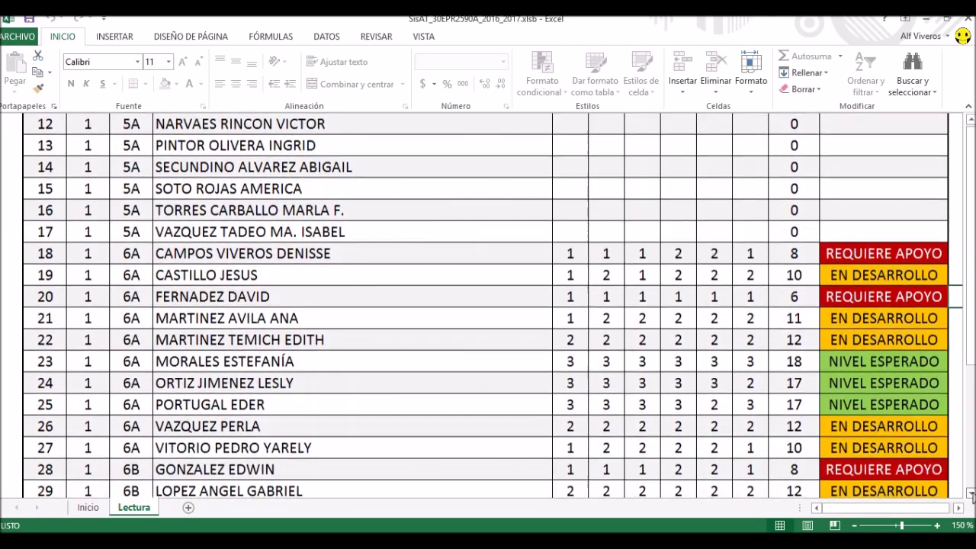
{"action": "left_click", "coordinate": [971, 494]}
{"action": "left_click", "coordinate": [971, 495]}
{"action": "left_click", "coordinate": [971, 494]}
{"action": "left_click", "coordinate": [971, 494]}
{"action": "left_click", "coordinate": [971, 495]}
{"action": "left_click", "coordinate": [971, 495]}
{"action": "left_click", "coordinate": [971, 494]}
{"action": "left_click", "coordinate": [971, 495]}
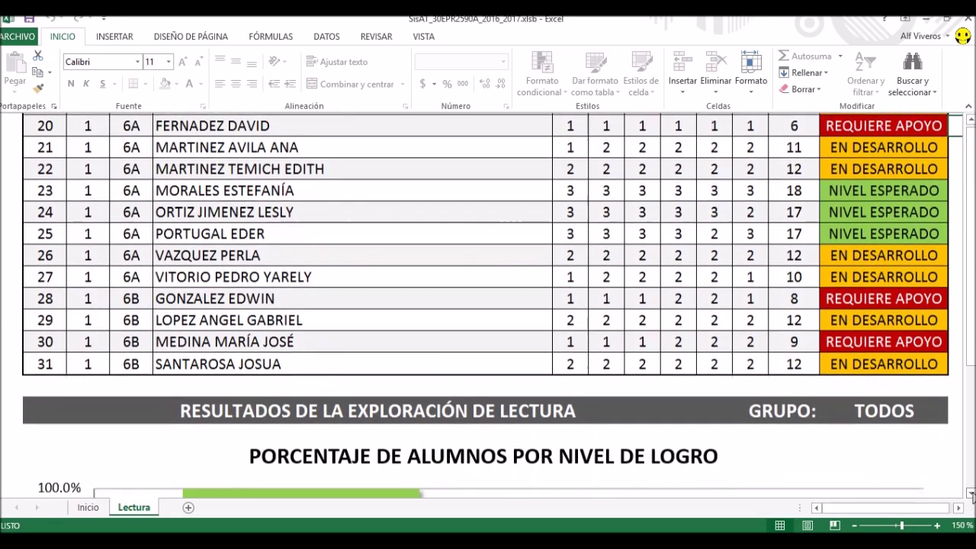
{"action": "left_click", "coordinate": [971, 494]}
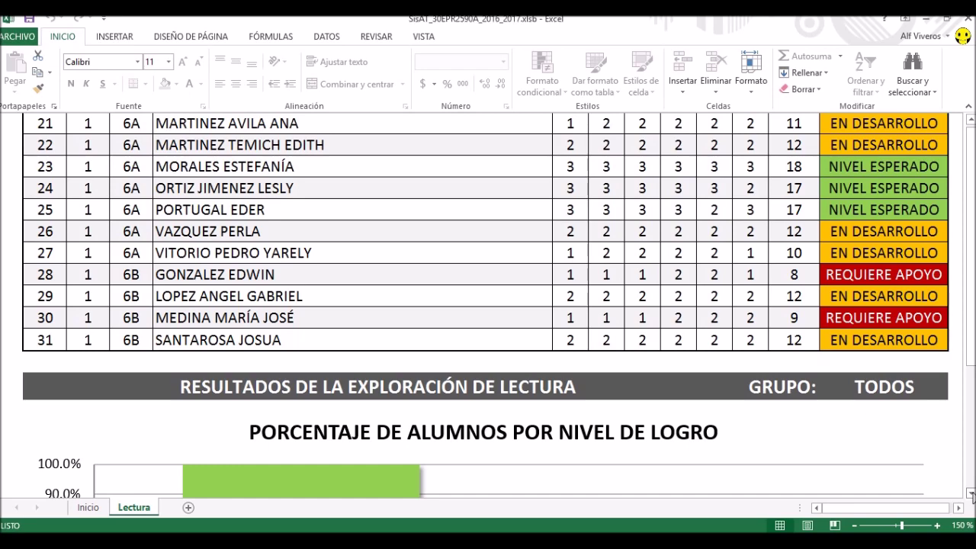
{"action": "left_click", "coordinate": [971, 495]}
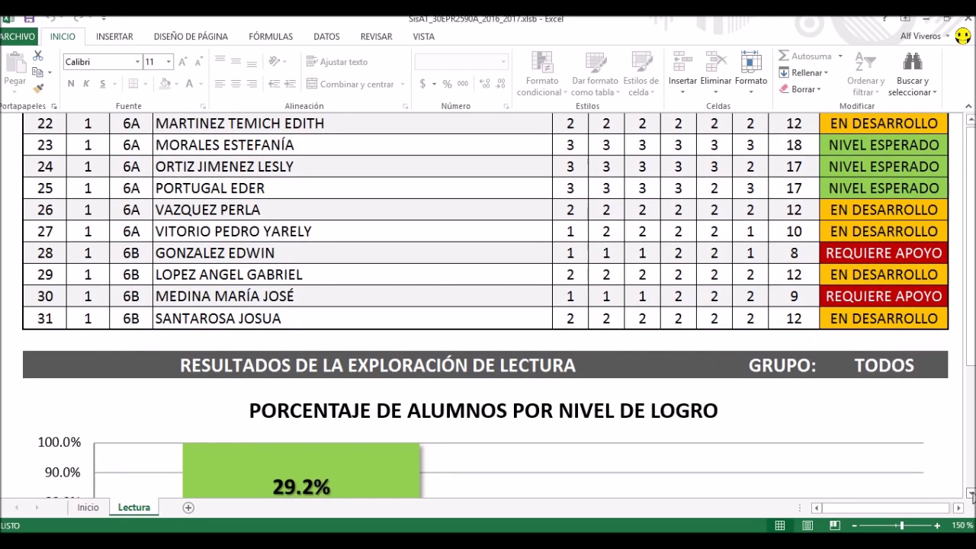
{"action": "left_click", "coordinate": [971, 494]}
{"action": "left_click", "coordinate": [971, 494]}
{"action": "left_click", "coordinate": [971, 494]}
{"action": "left_click", "coordinate": [971, 495]}
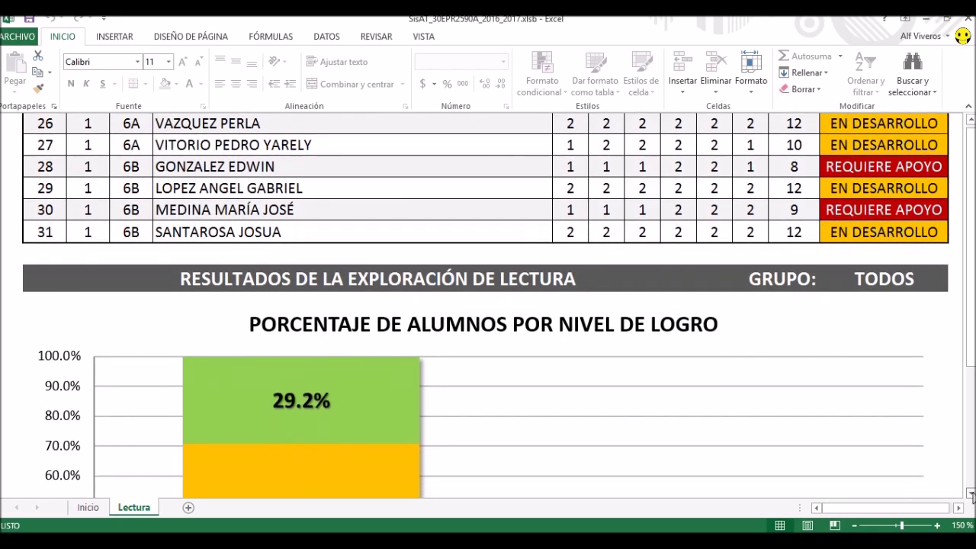
{"action": "left_click", "coordinate": [971, 494]}
{"action": "left_click", "coordinate": [971, 494]}
{"action": "left_click", "coordinate": [971, 494]}
{"action": "left_click", "coordinate": [971, 494]}
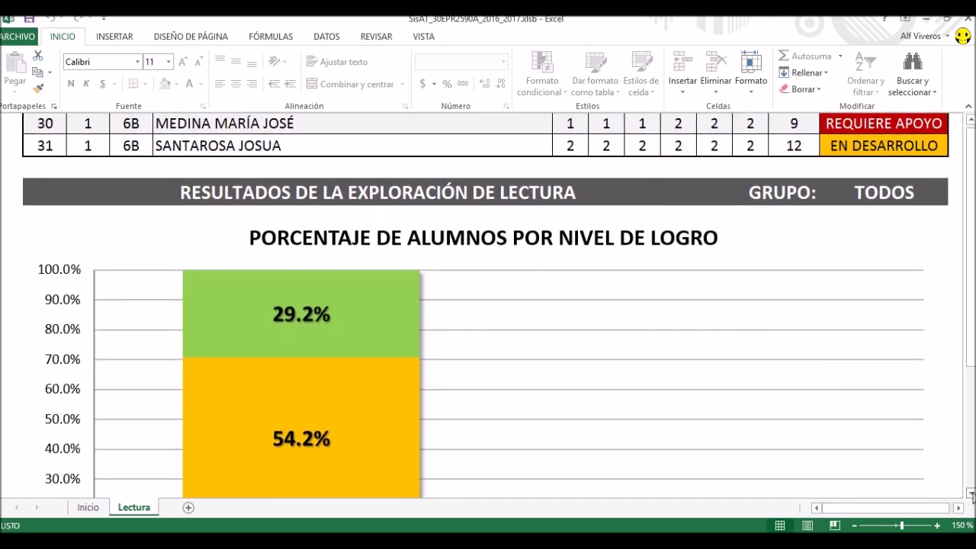
{"action": "left_click", "coordinate": [971, 494]}
{"action": "left_click", "coordinate": [971, 494]}
{"action": "left_click", "coordinate": [971, 494]}
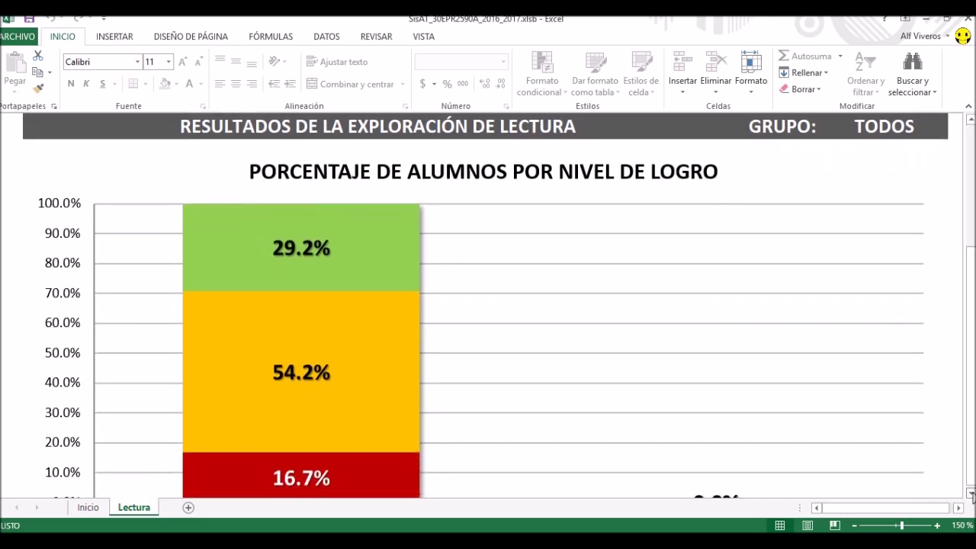
{"action": "left_click", "coordinate": [971, 494]}
{"action": "left_click", "coordinate": [971, 494]}
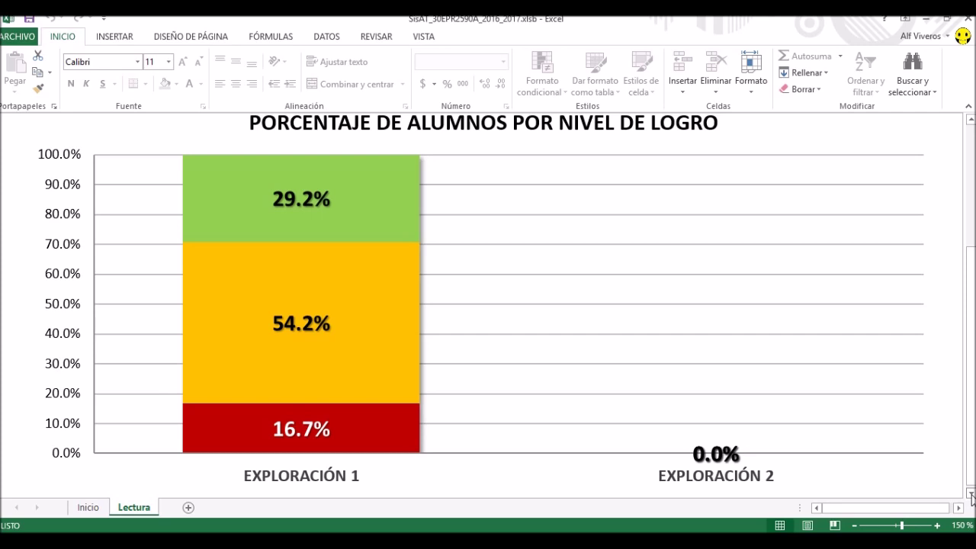
{"action": "left_click", "coordinate": [971, 494]}
{"action": "left_click", "coordinate": [971, 494]}
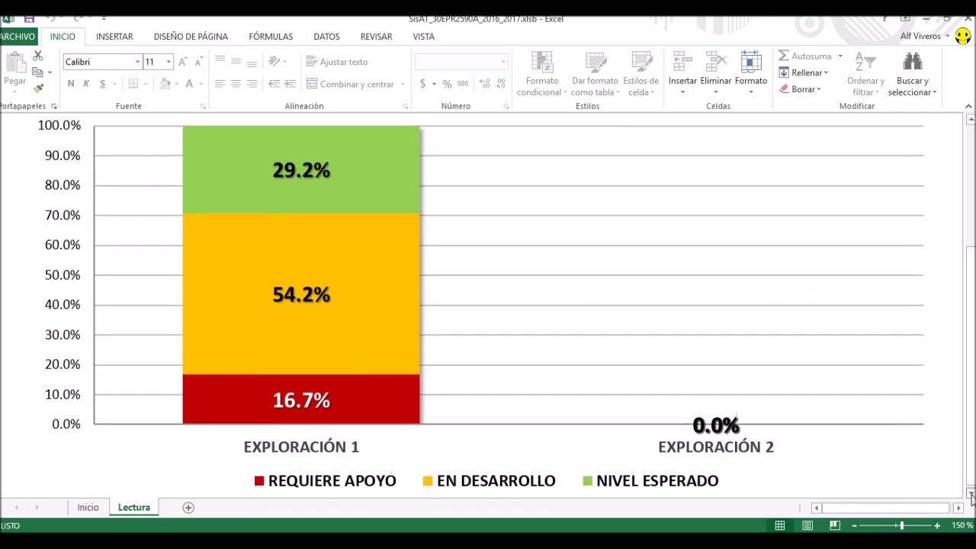
{"action": "left_click", "coordinate": [970, 495]}
{"action": "left_click", "coordinate": [971, 495]}
{"action": "left_click", "coordinate": [971, 495]}
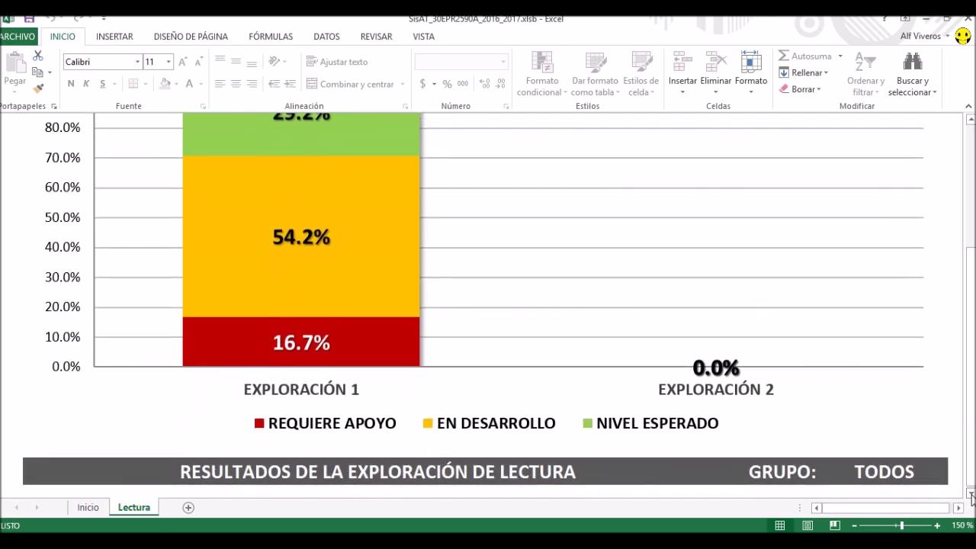
{"action": "left_click", "coordinate": [971, 495]}
{"action": "left_click", "coordinate": [971, 494]}
{"action": "left_click", "coordinate": [971, 494]}
{"action": "left_click", "coordinate": [971, 494]}
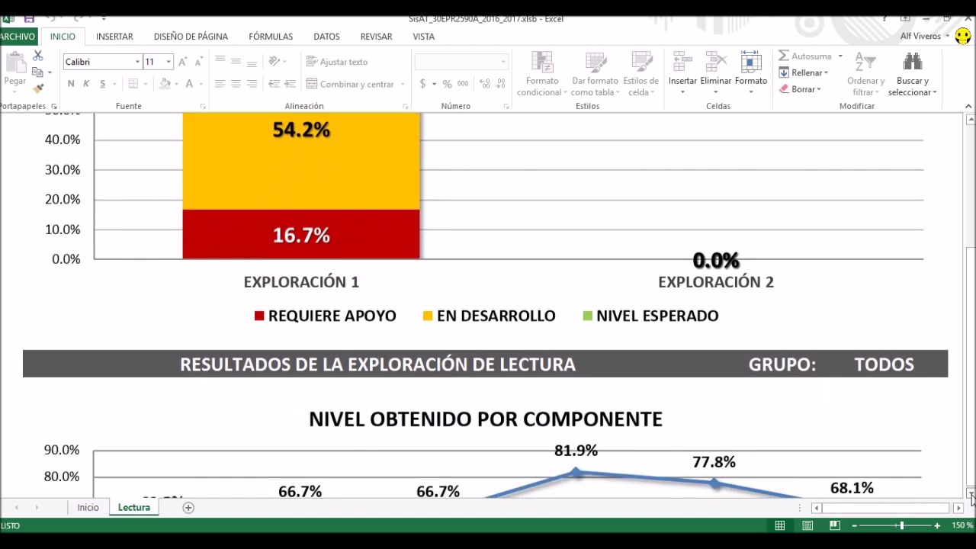
{"action": "left_click", "coordinate": [971, 495]}
{"action": "left_click", "coordinate": [971, 494]}
{"action": "left_click", "coordinate": [971, 494]}
{"action": "left_click", "coordinate": [971, 494]}
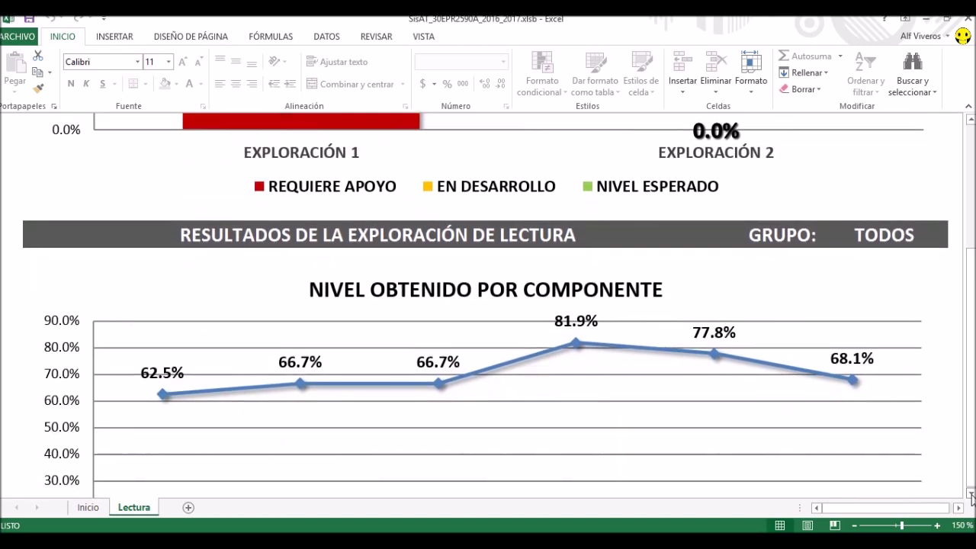
{"action": "left_click", "coordinate": [971, 494]}
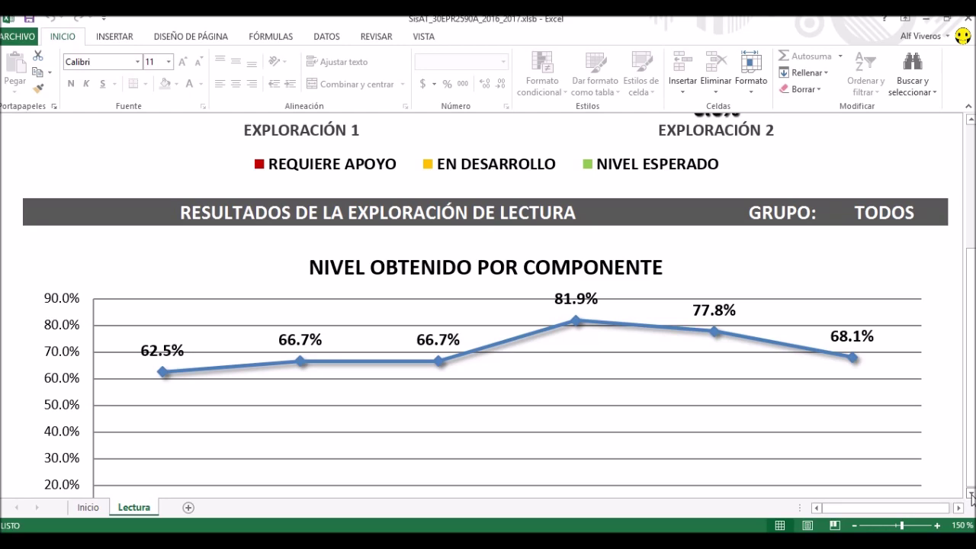
{"action": "left_click", "coordinate": [971, 495]}
{"action": "left_click", "coordinate": [971, 495]}
{"action": "left_click", "coordinate": [971, 495]}
{"action": "left_click", "coordinate": [971, 494]}
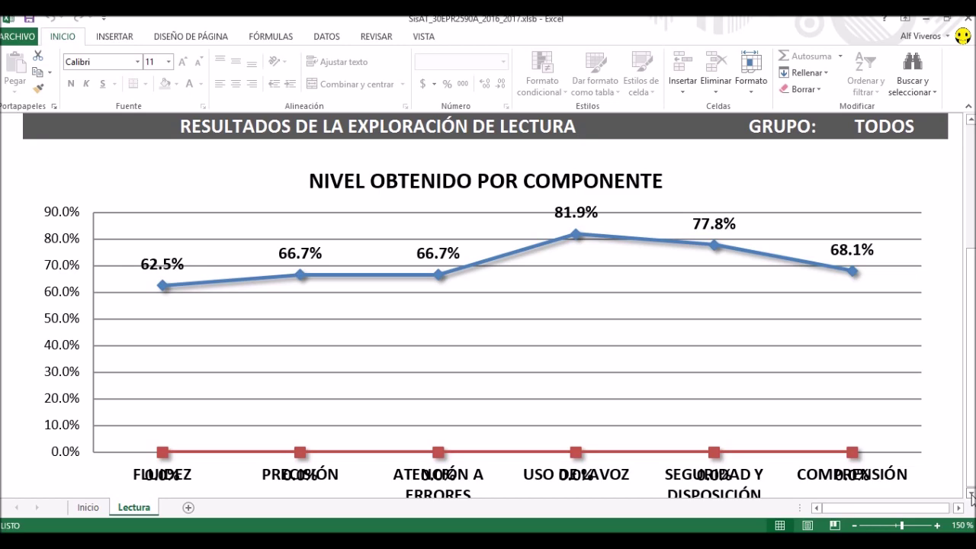
{"action": "left_click_drag", "start_coordinate": [973, 496], "coordinate": [973, 438]}
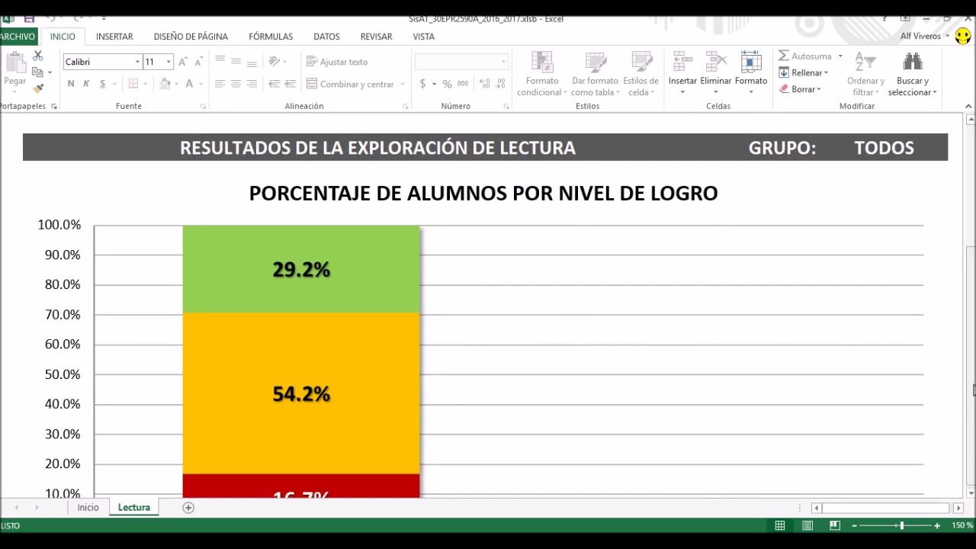
- Save the Lectura changes, return to MENÚ PRINCIPAL and open the Textos sheet
{"action": "left_click", "coordinate": [973, 120]}
{"action": "left_click_drag", "start_coordinate": [973, 120], "coordinate": [973, 121]}
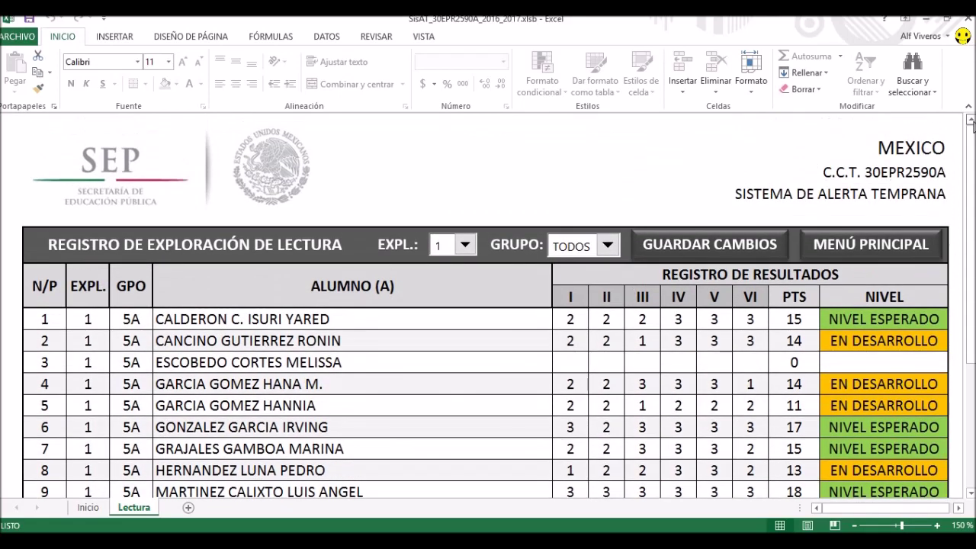
{"action": "left_click", "coordinate": [701, 248]}
{"action": "left_click", "coordinate": [852, 247]}
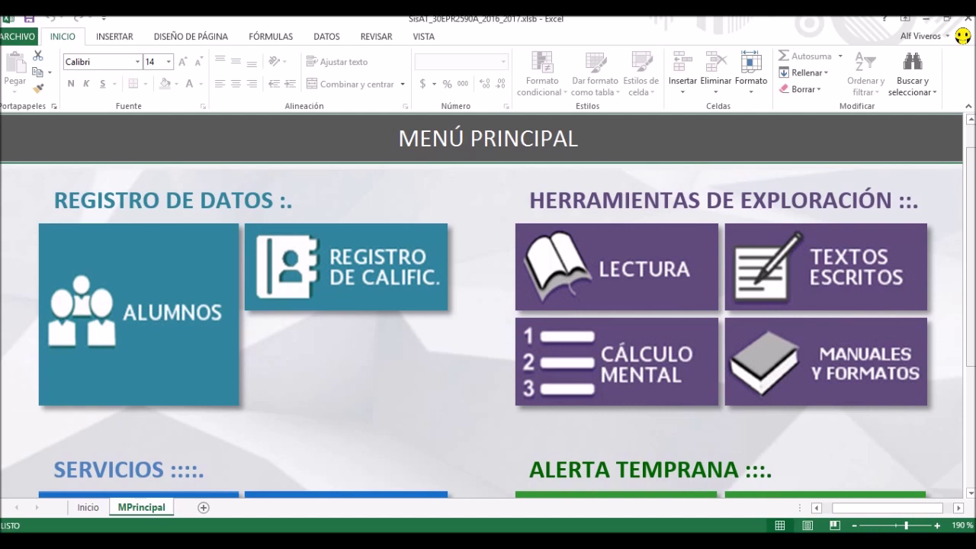
{"action": "left_click", "coordinate": [837, 266]}
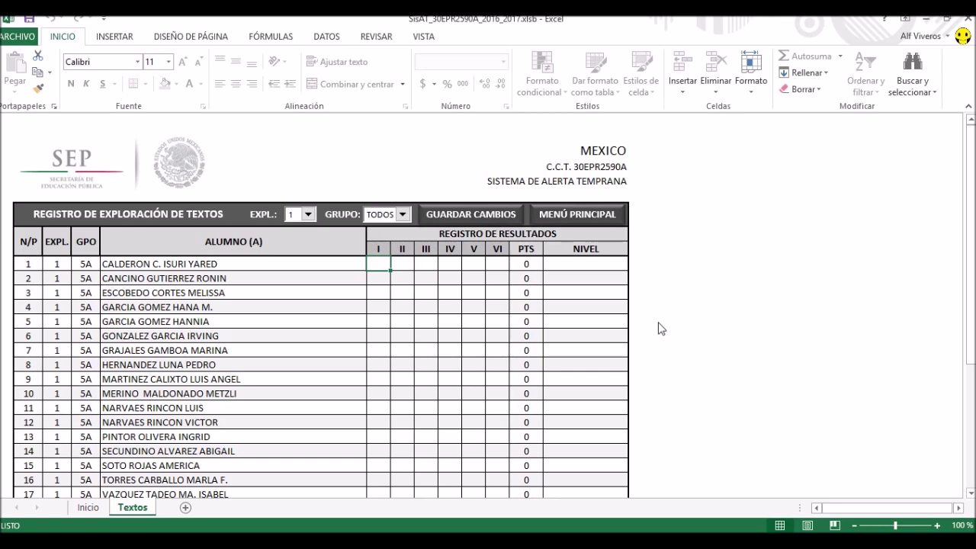
- Zoom the Textos register to 150%, then switch to the writing rubric in Chrome
{"action": "left_click", "coordinate": [937, 526]}
{"action": "left_click", "coordinate": [938, 527]}
{"action": "left_click", "coordinate": [937, 526]}
{"action": "left_click", "coordinate": [938, 527]}
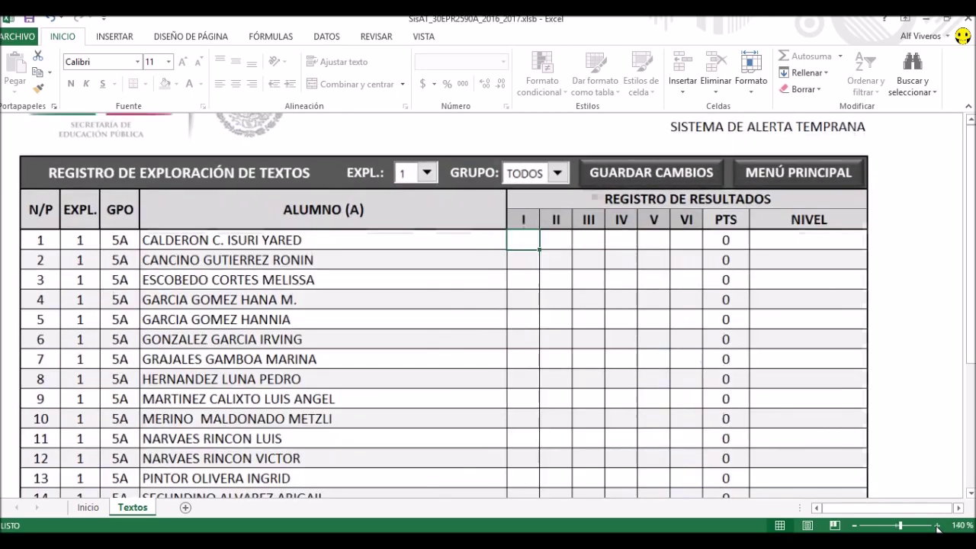
{"action": "left_click", "coordinate": [937, 526]}
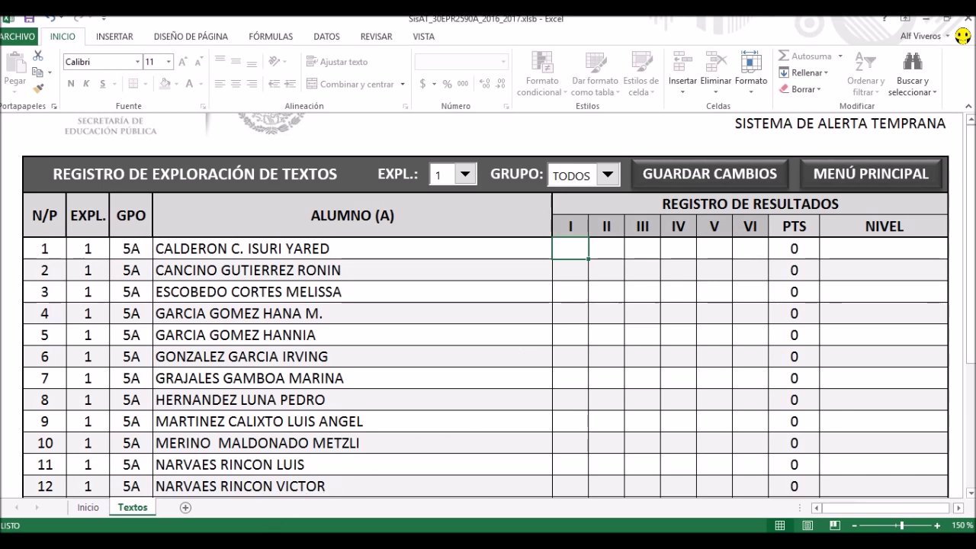
{"action": "key", "text": "alt+Tab"}
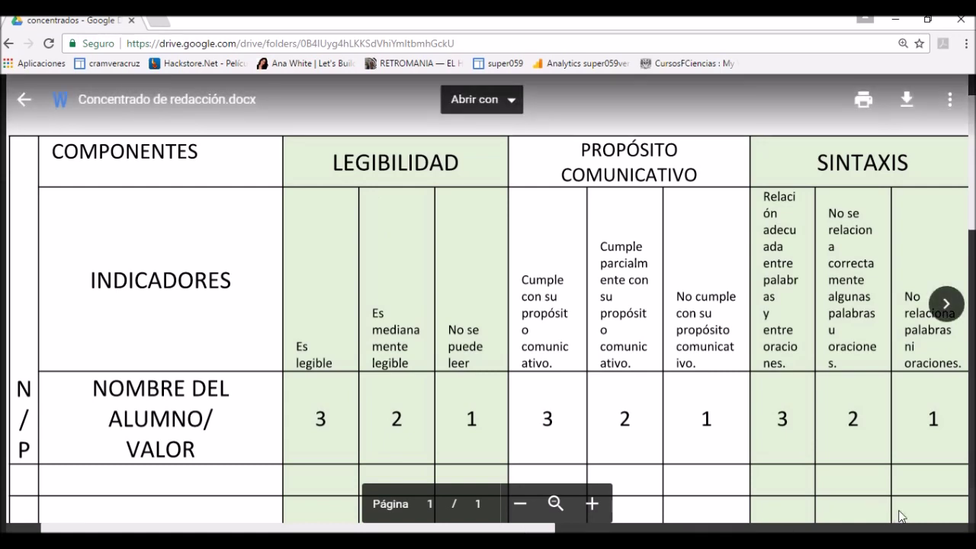
- Scroll across the Concentrado de redacción.docx rubric preview and return to Excel
{"action": "left_click_drag", "start_coordinate": [545, 529], "coordinate": [925, 527]}
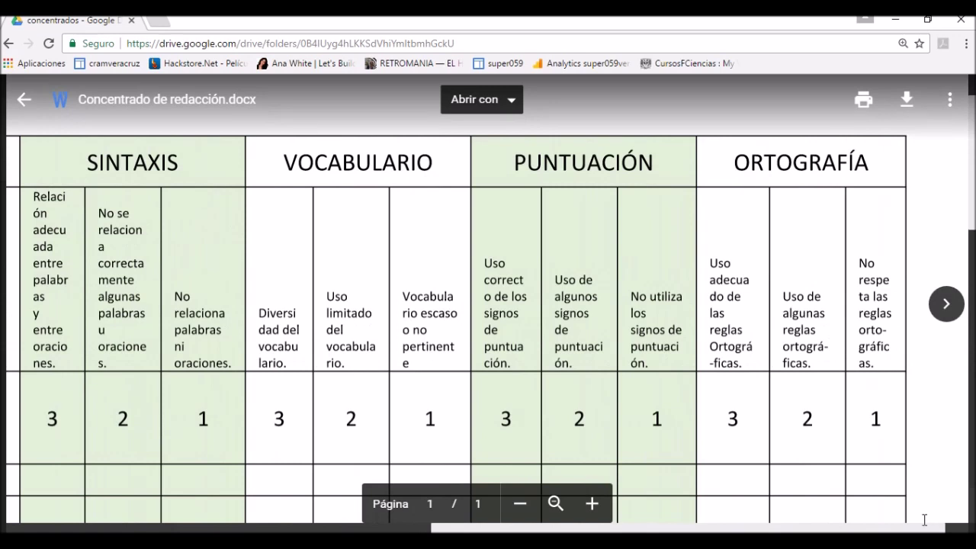
{"action": "left_click_drag", "start_coordinate": [901, 528], "coordinate": [525, 528]}
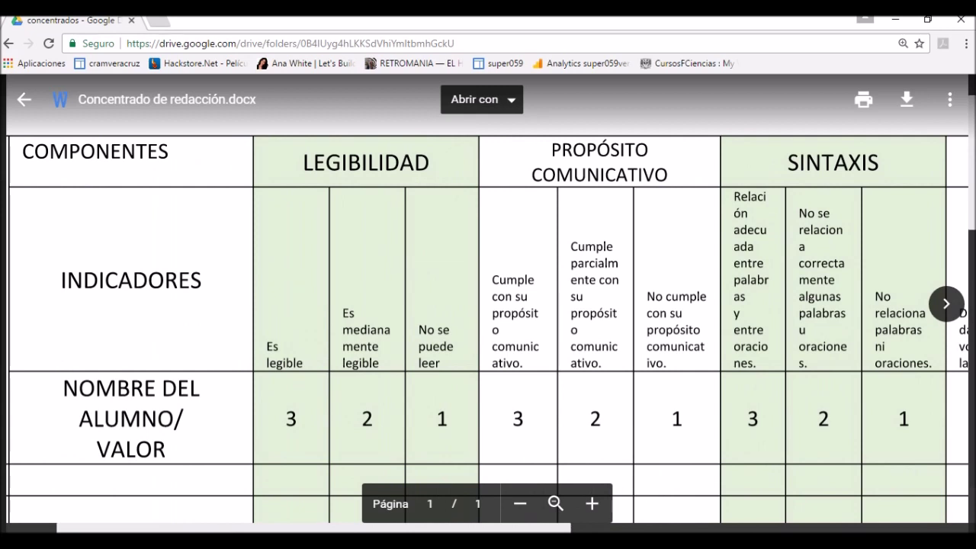
{"action": "mouse_move", "coordinate": [366, 548]}
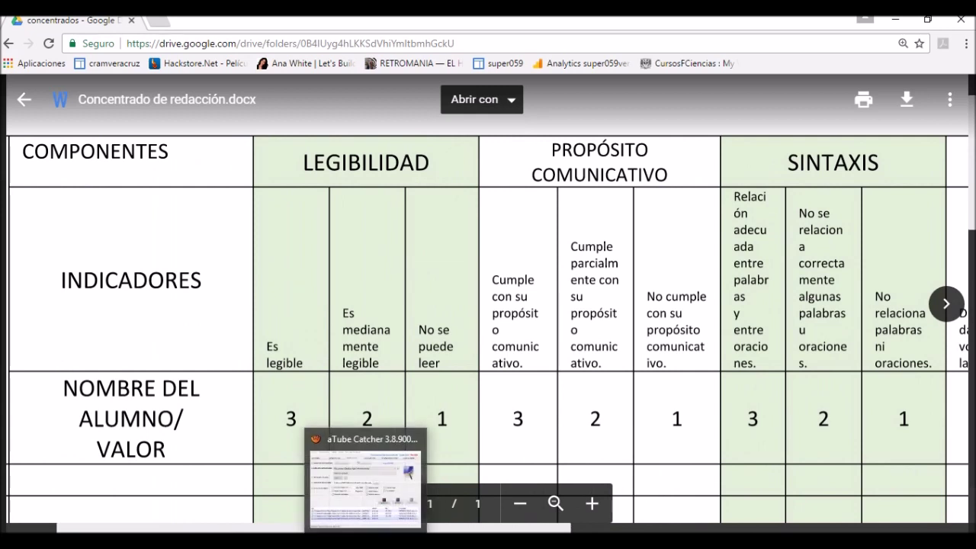
{"action": "left_click", "coordinate": [333, 548]}
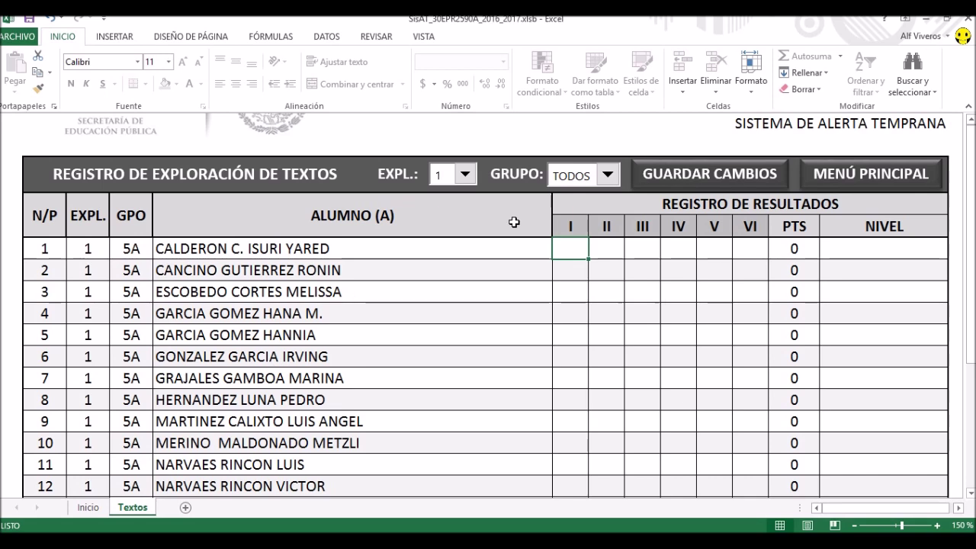
- Enter the first 5A student's writing scores 3, 2, 1, 2, 1, 1 in columns I–VI
{"action": "type", "text": "3"}
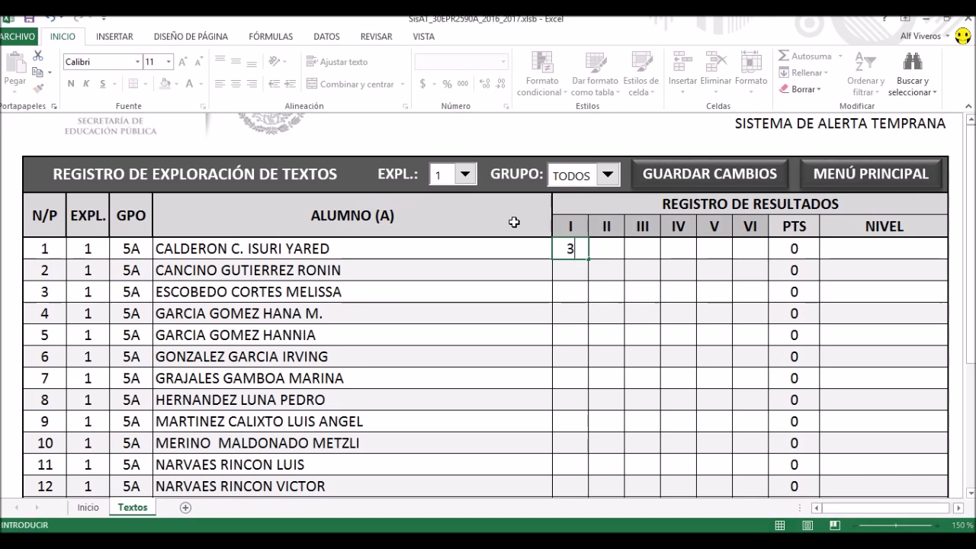
{"action": "key", "text": "Tab"}
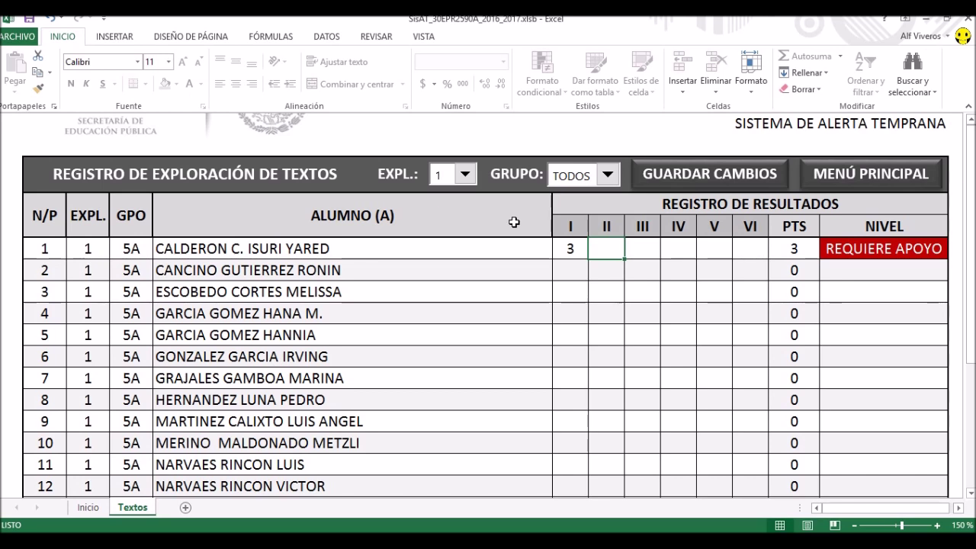
{"action": "type", "text": "2"}
{"action": "key", "text": "Tab"}
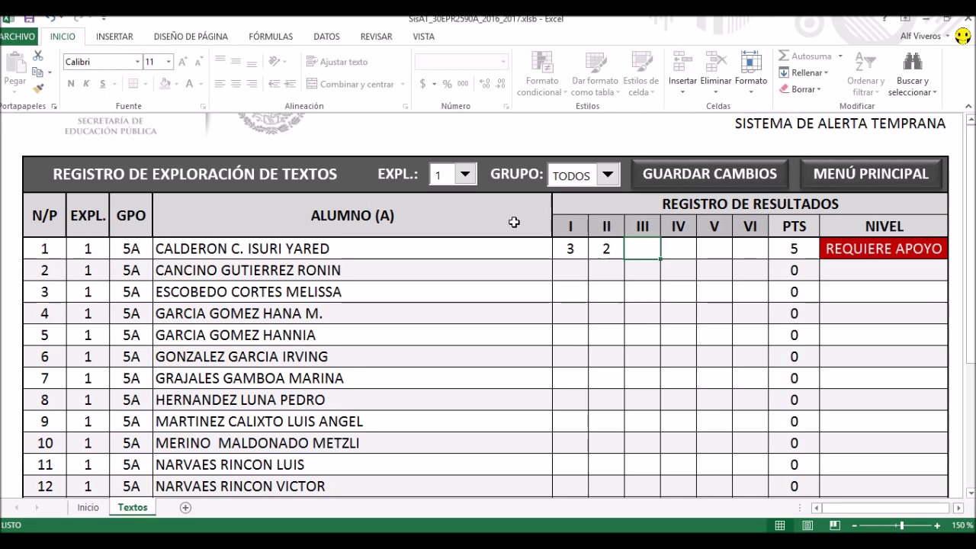
{"action": "type", "text": "1"}
{"action": "key", "text": "Tab"}
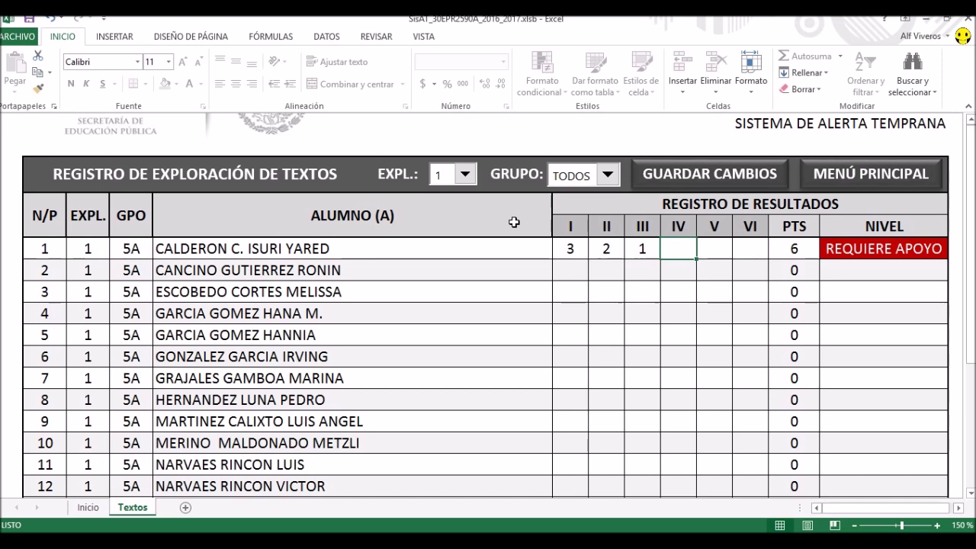
{"action": "type", "text": "2"}
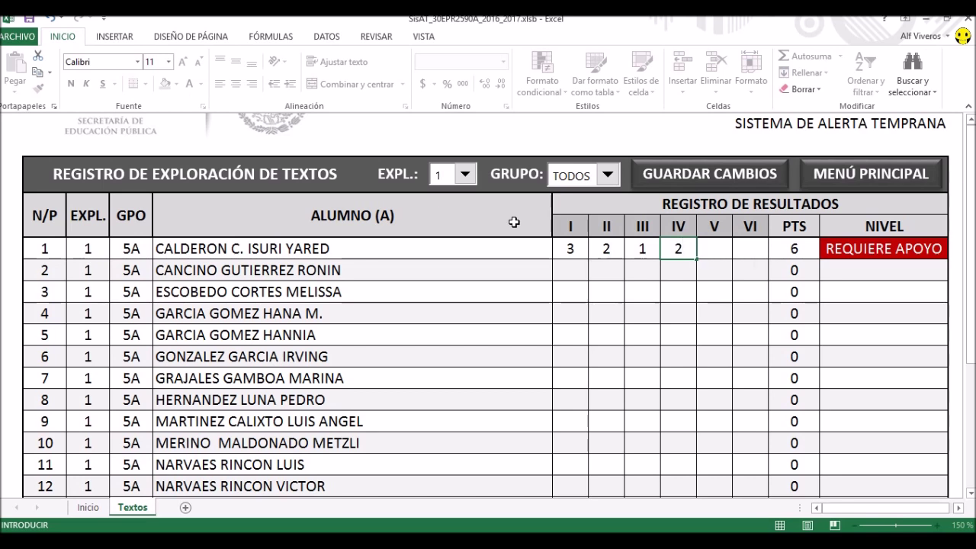
{"action": "key", "text": "Tab"}
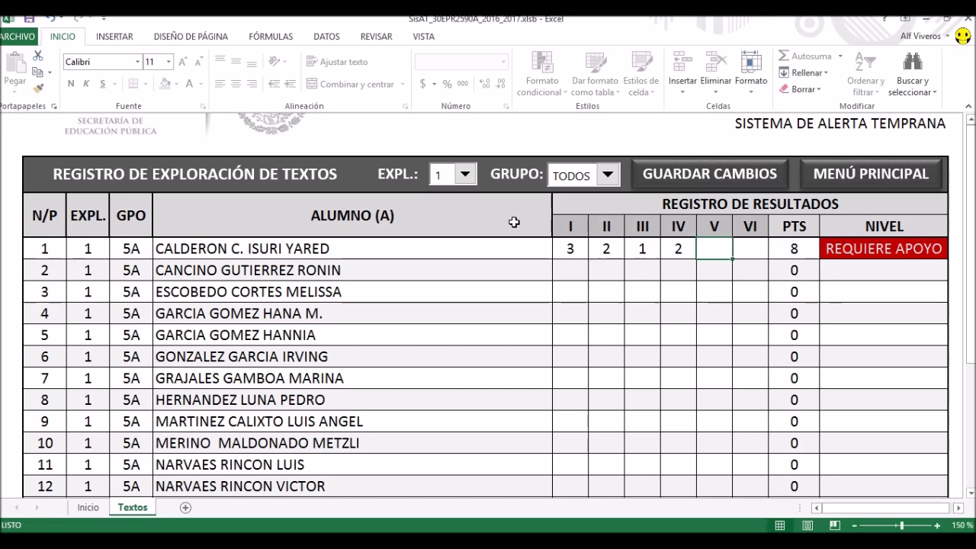
{"action": "type", "text": "1"}
{"action": "key", "text": "Tab"}
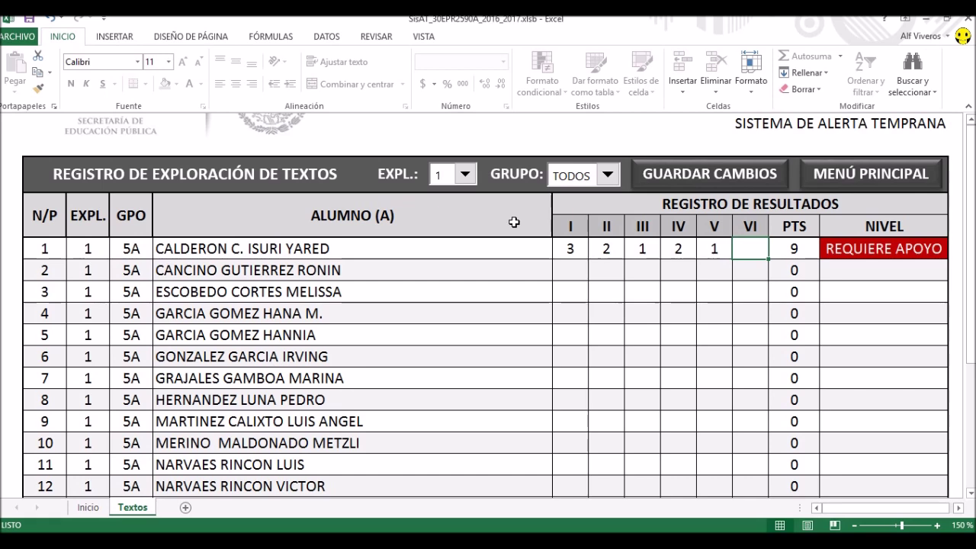
{"action": "type", "text": "1"}
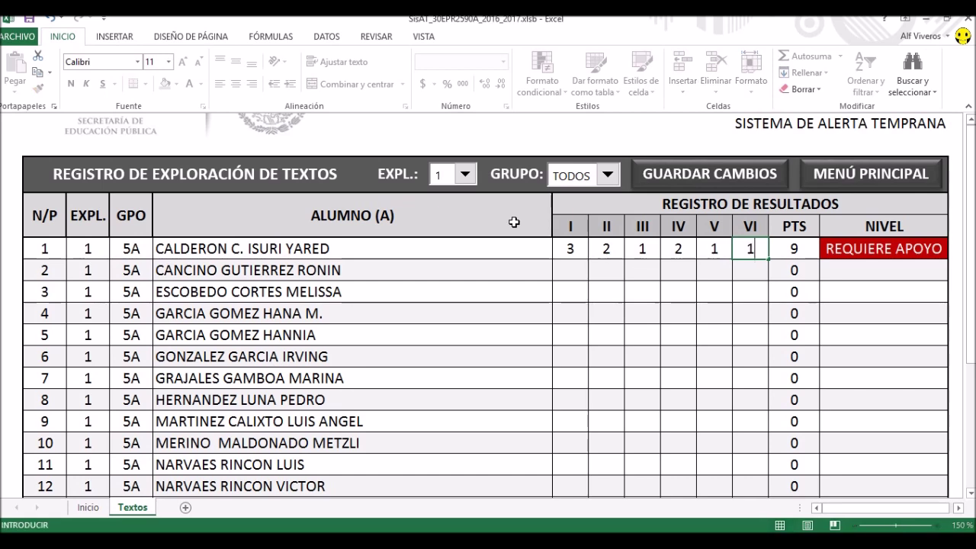
{"action": "key", "text": "Tab"}
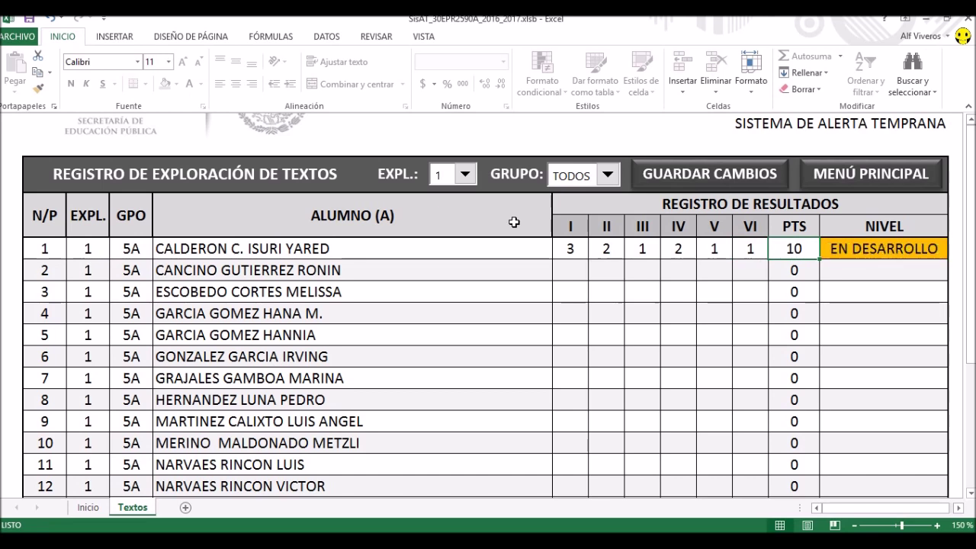
- Enter the second student's writing scores 3, 3, 2, 2, 2, 2 in columns I–VI
{"action": "left_click", "coordinate": [578, 270]}
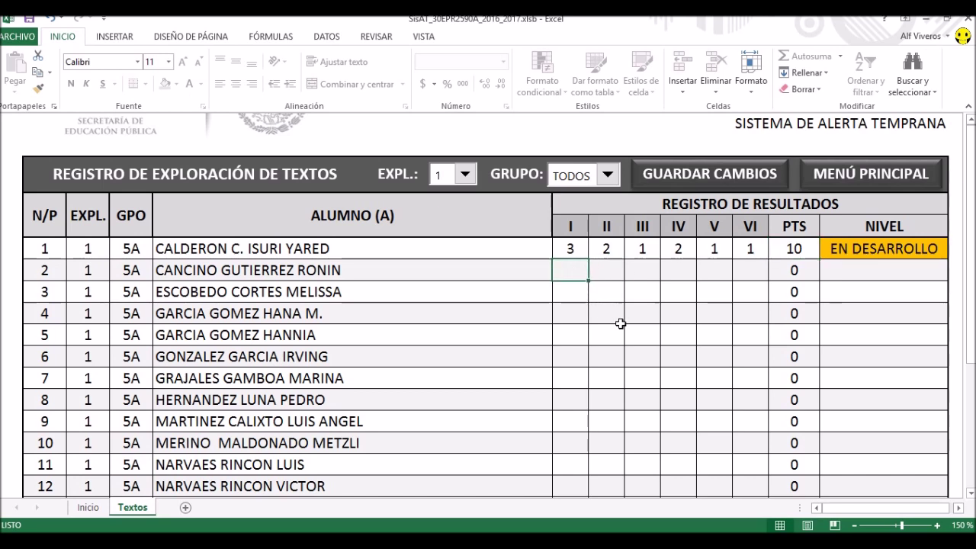
{"action": "type", "text": "3"}
{"action": "key", "text": "Tab"}
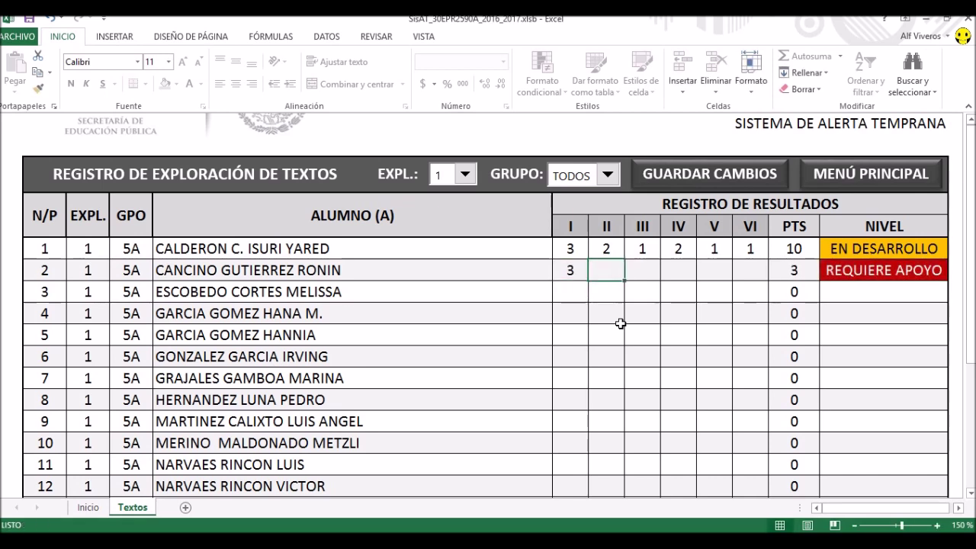
{"action": "type", "text": "3"}
{"action": "key", "text": "Tab"}
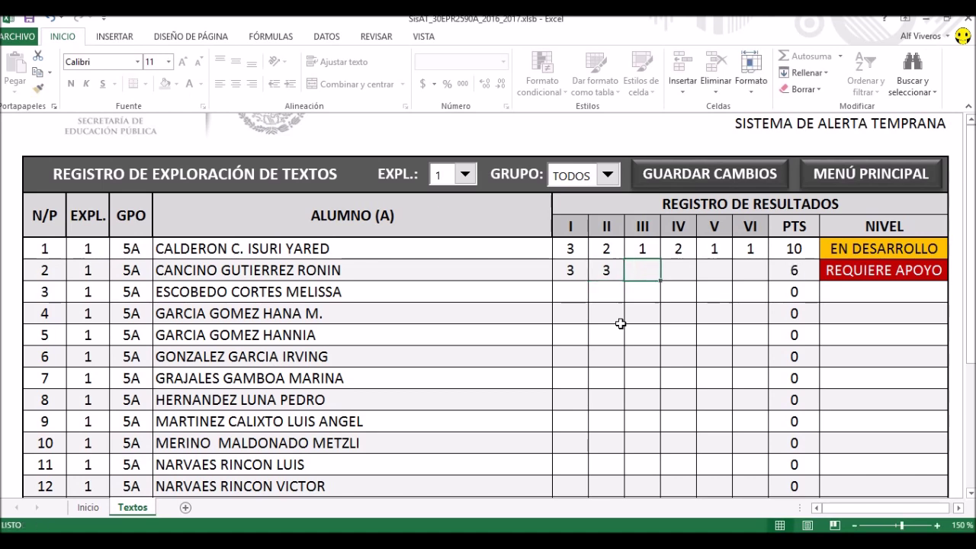
{"action": "type", "text": "2"}
{"action": "key", "text": "Tab"}
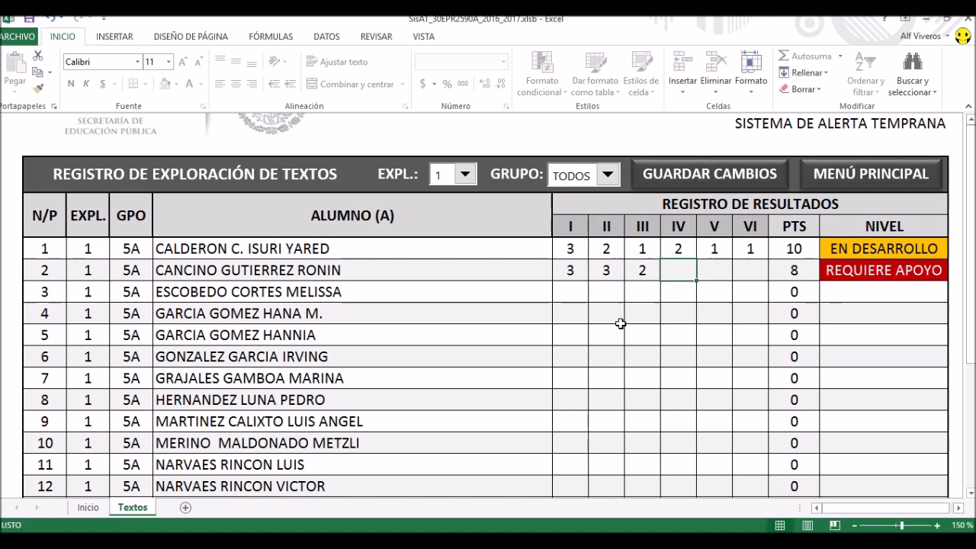
{"action": "type", "text": "2"}
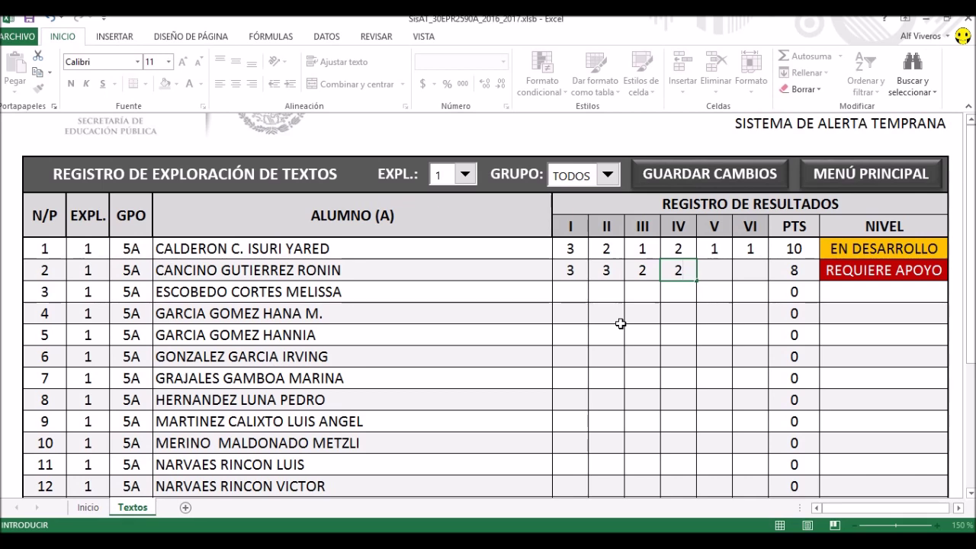
{"action": "key", "text": "Tab"}
{"action": "type", "text": "2"}
{"action": "key", "text": "Tab"}
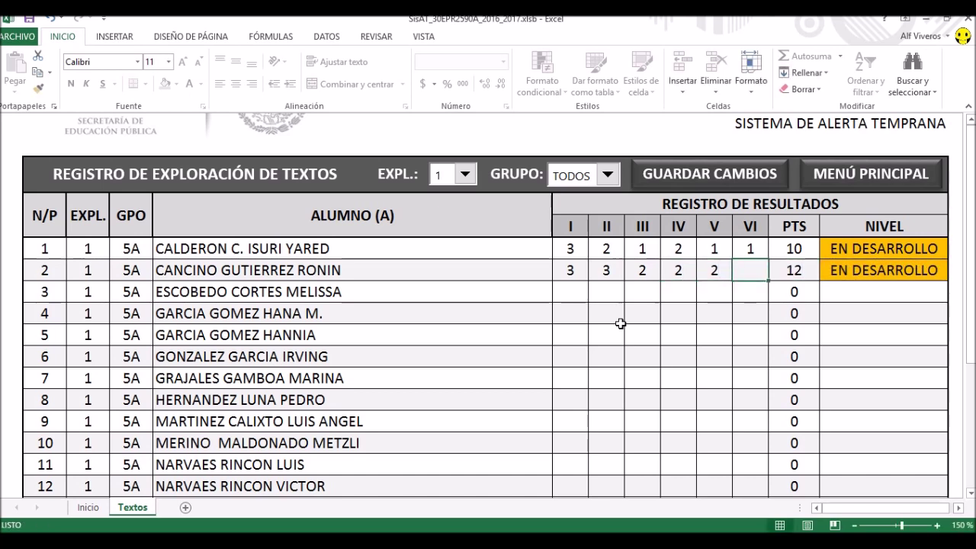
{"action": "type", "text": "2"}
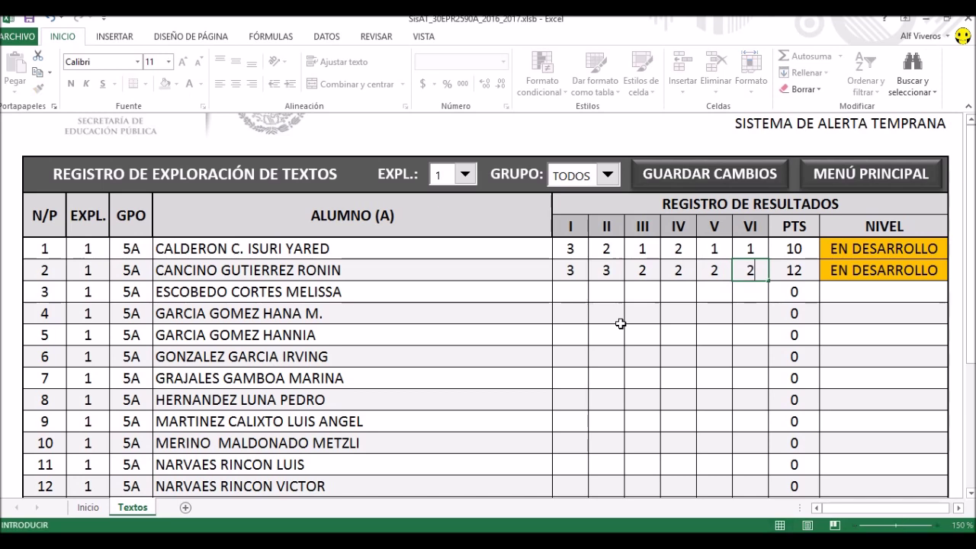